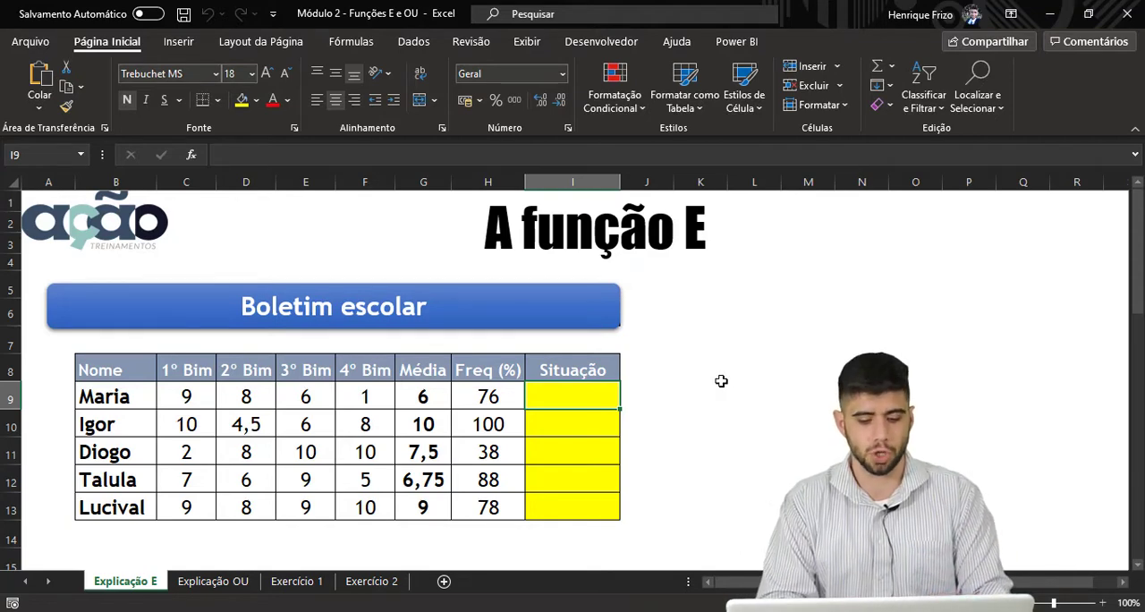
Review the approval rules below the table, and start an SE formula in I9 with a nested E function as its logical test
scroll(703, 386, down, 3)
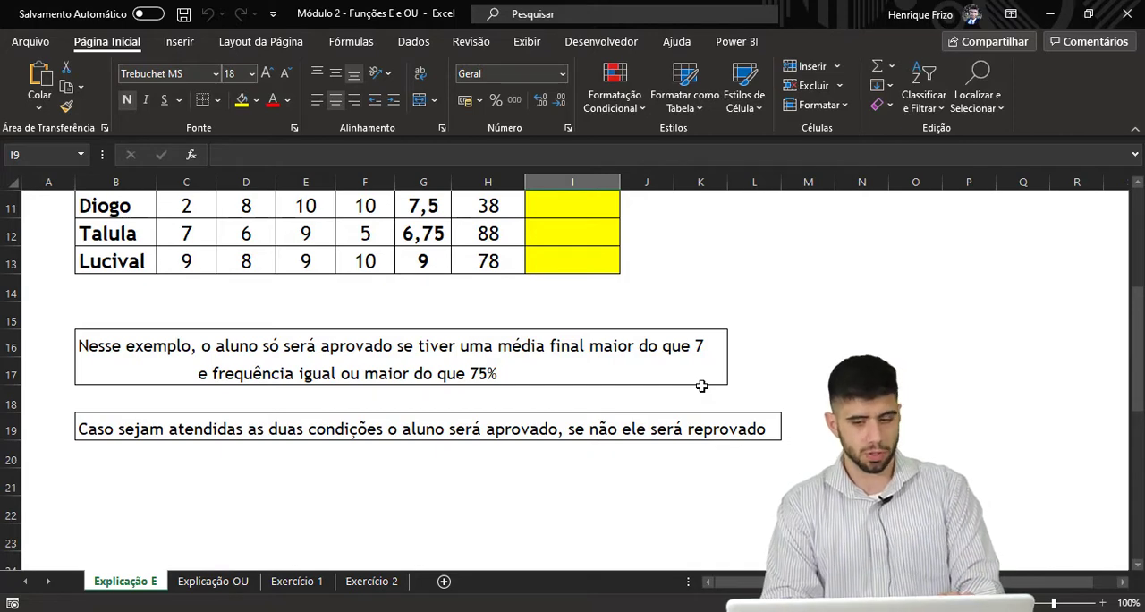
scroll(702, 386, up, 2)
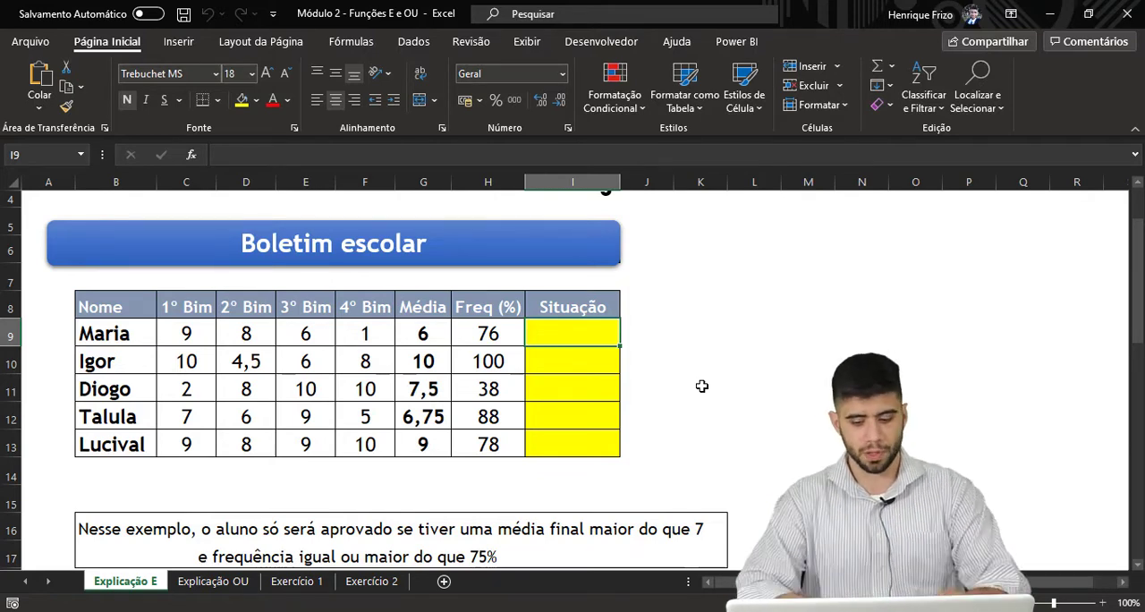
text(=se)
key(Tab)
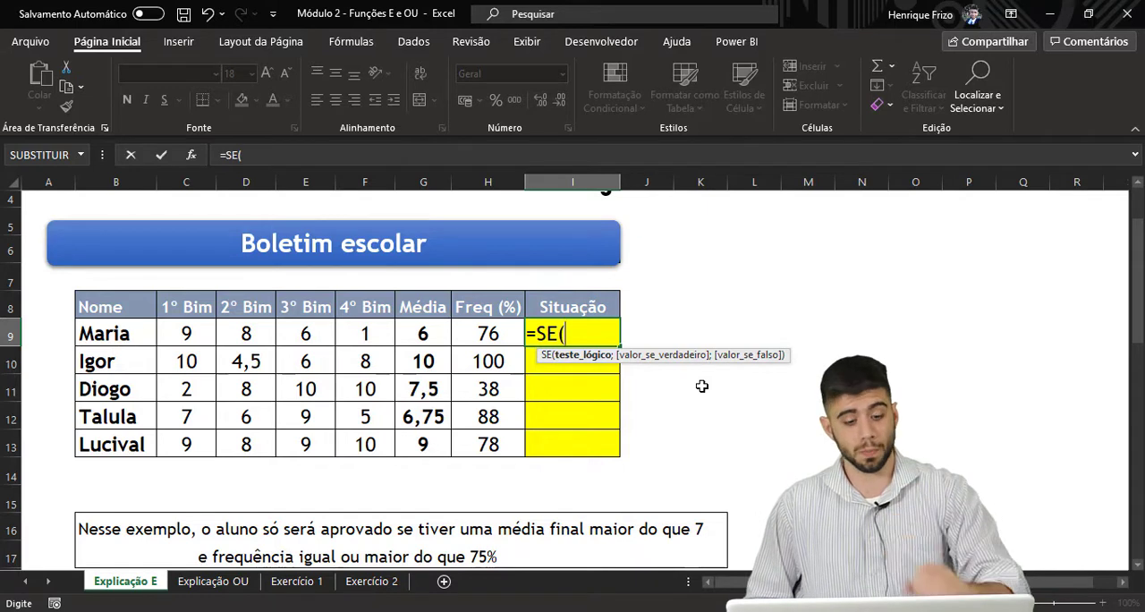
text(E()
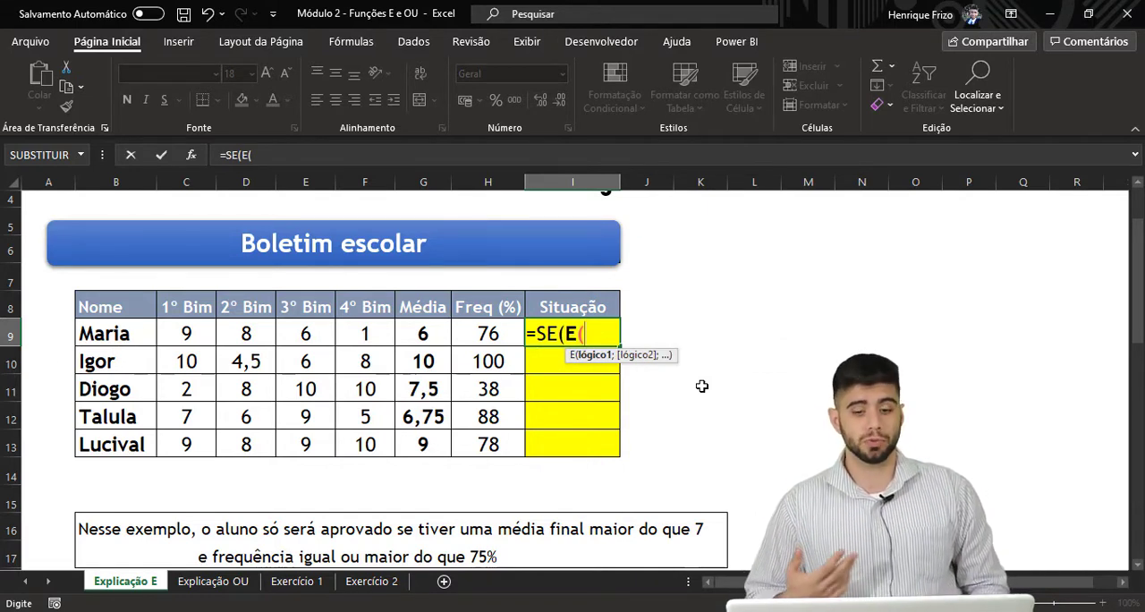
key(BackSpace)
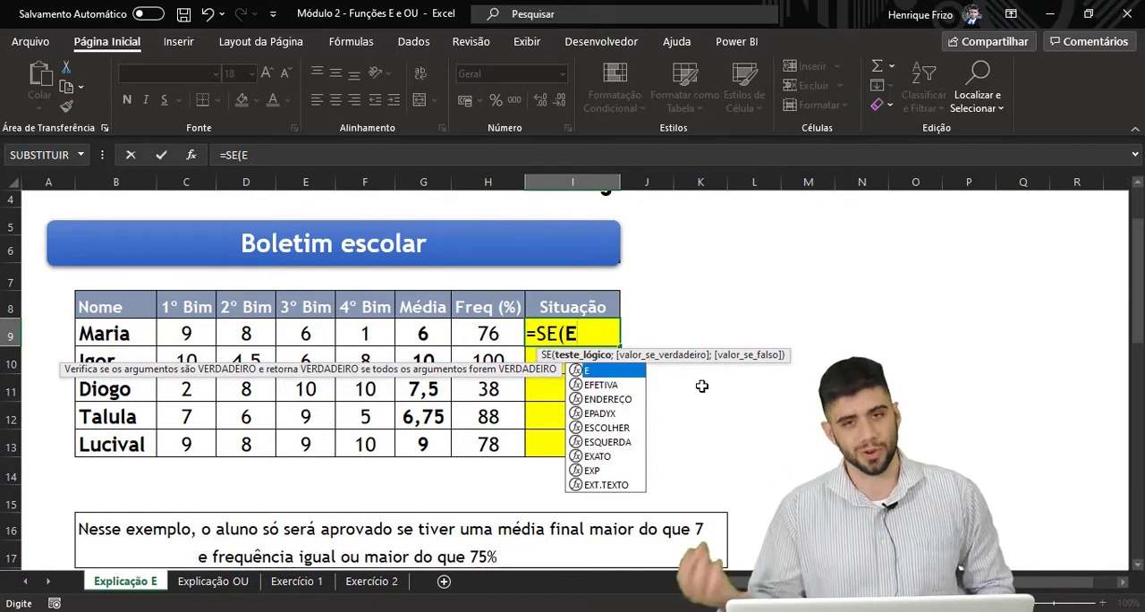
text(()
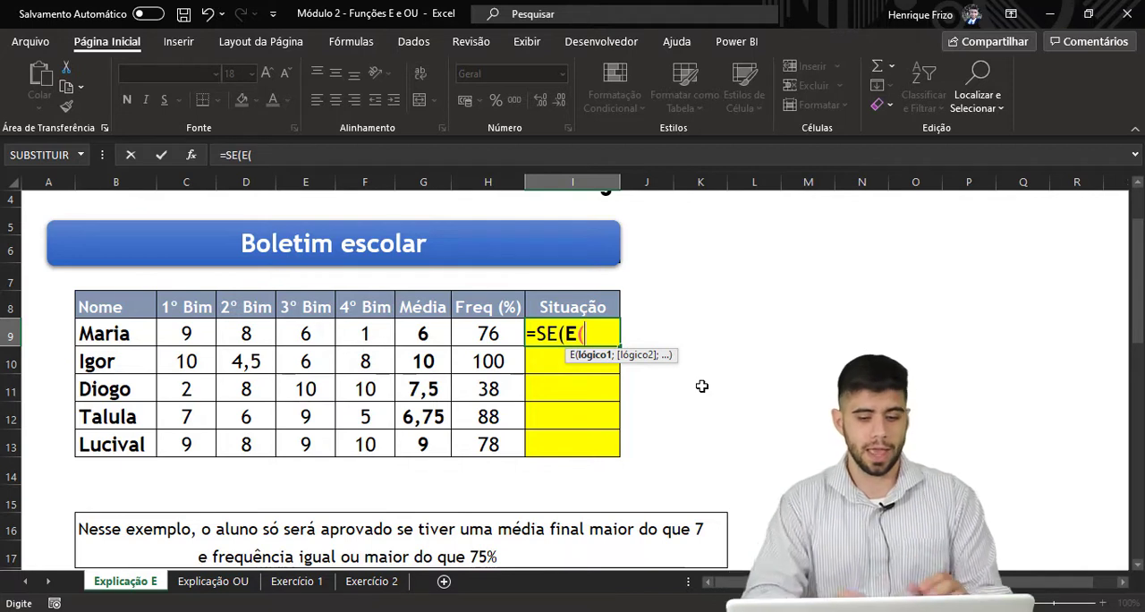
Add the conditions G9>7 and H9>=75 to the E function and close its parentheses
click(438, 333)
text(>7)
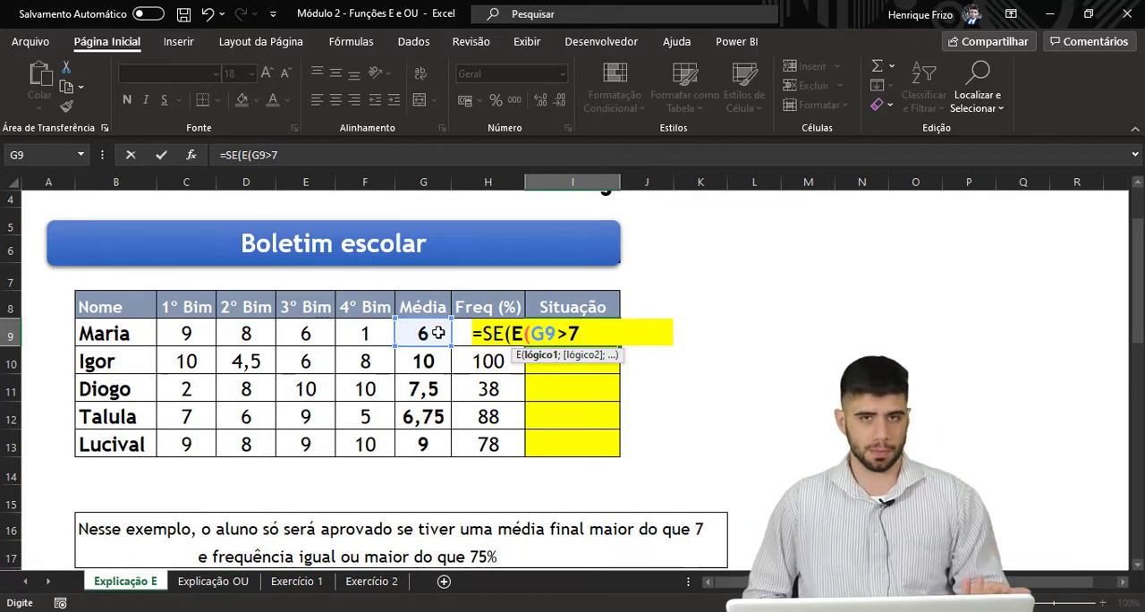
text(;)
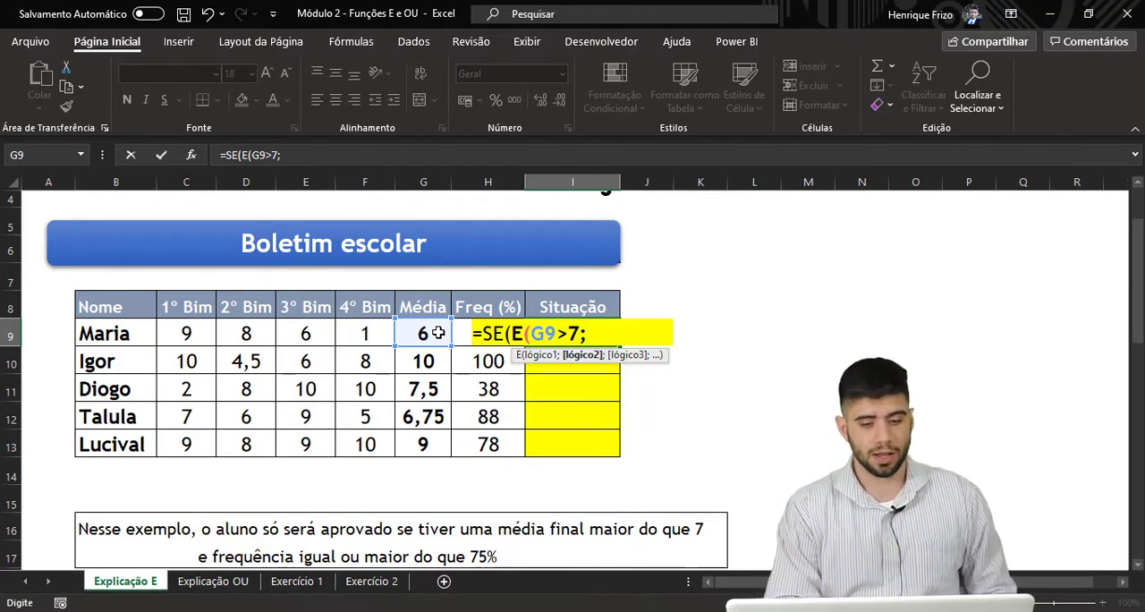
click(462, 328)
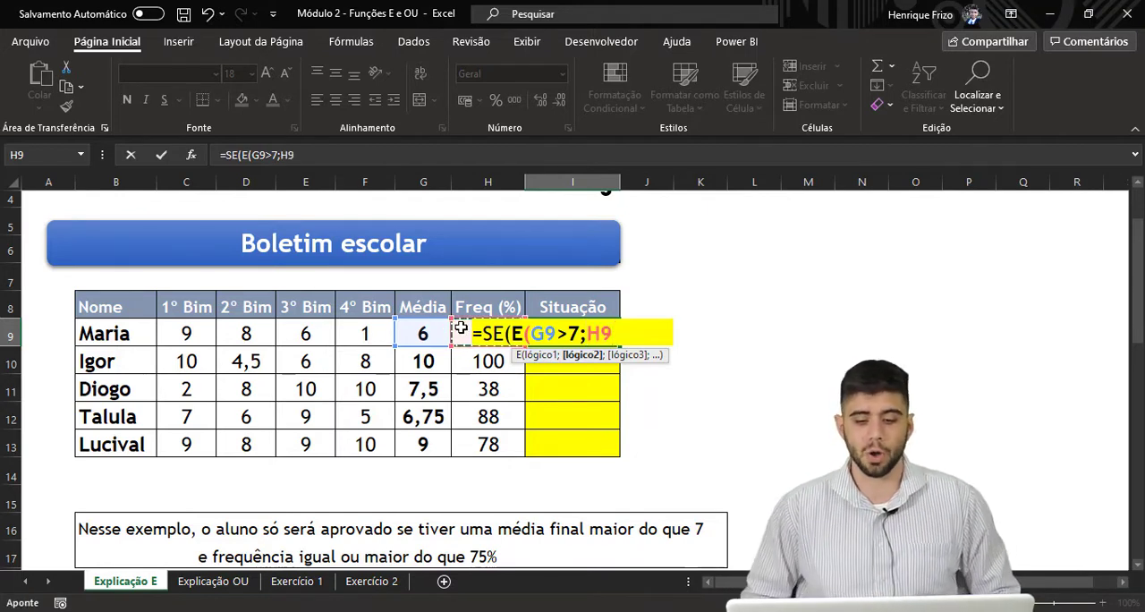
text(>=75)
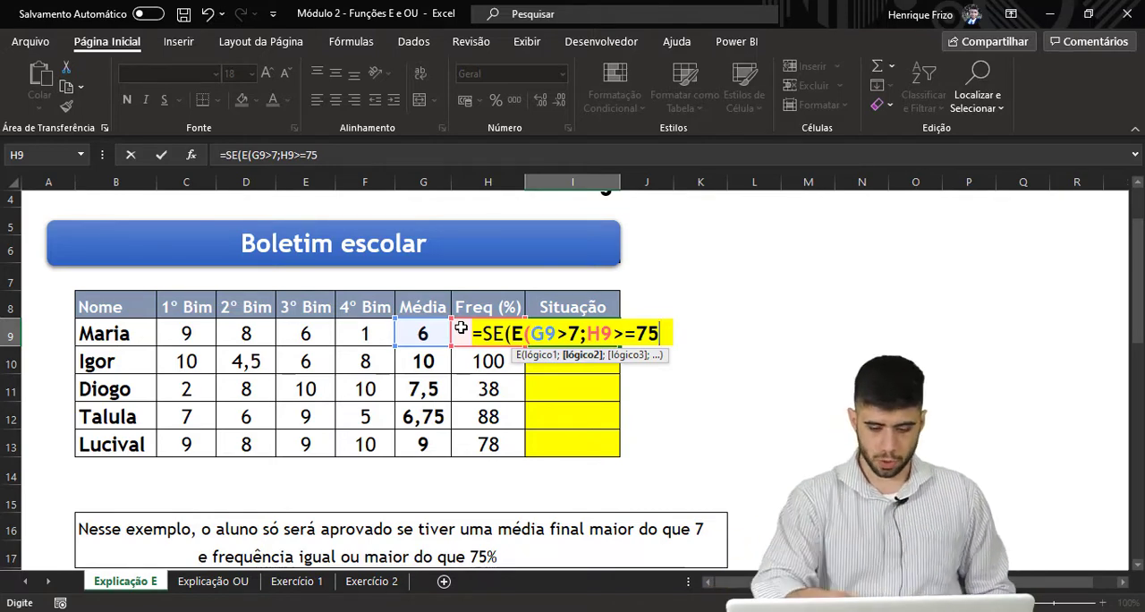
text())
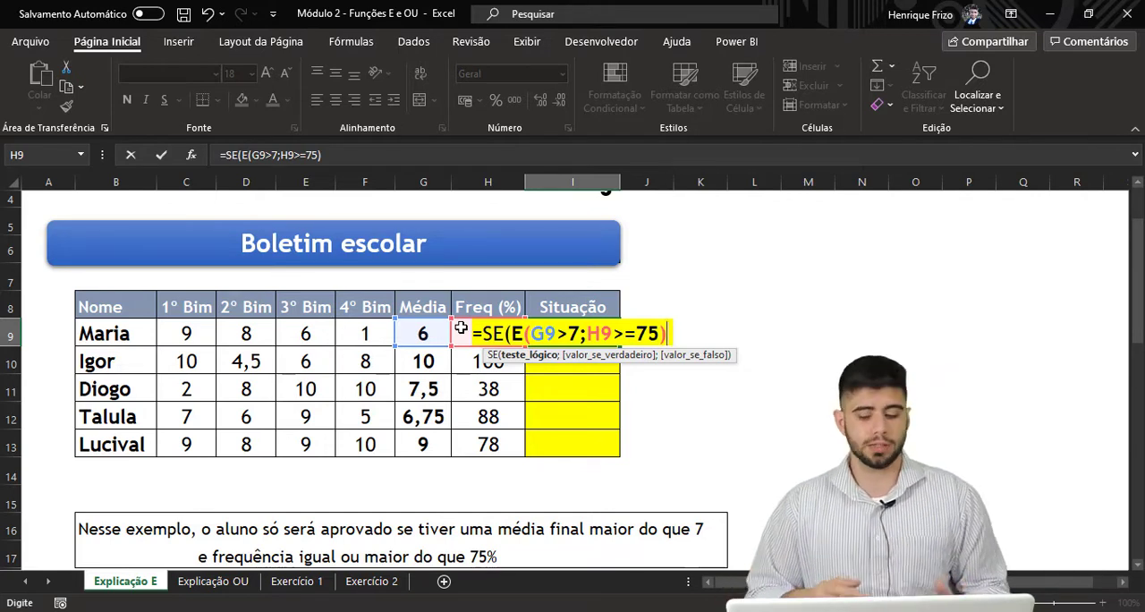
Complete the I9 formula with "APROVADO" as the true result and "REPROVADO" as the false result, and enter it
text(;)
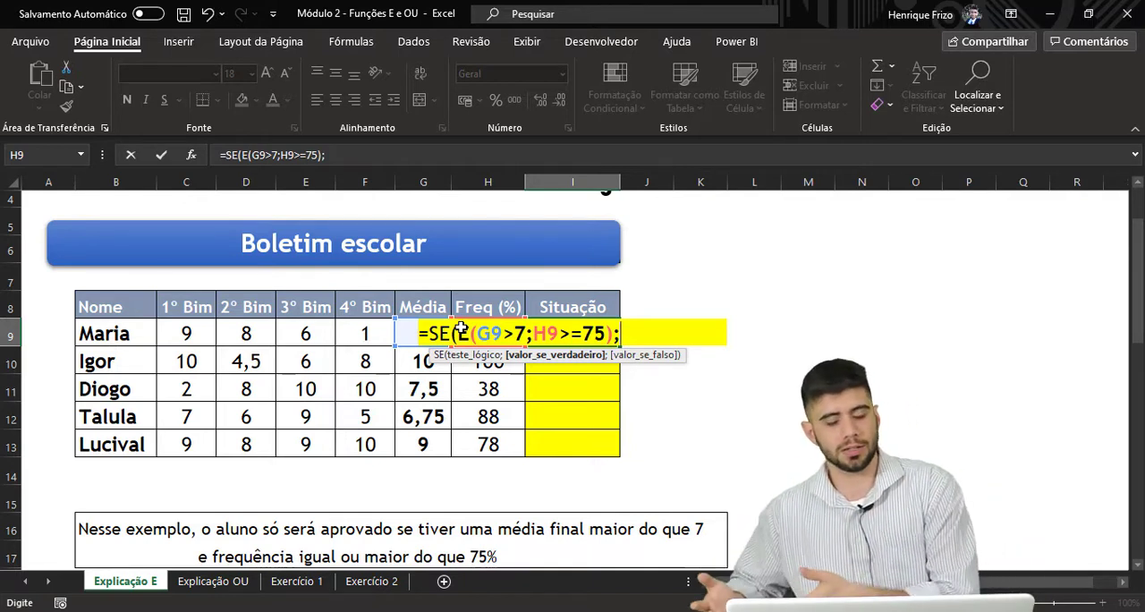
text(")
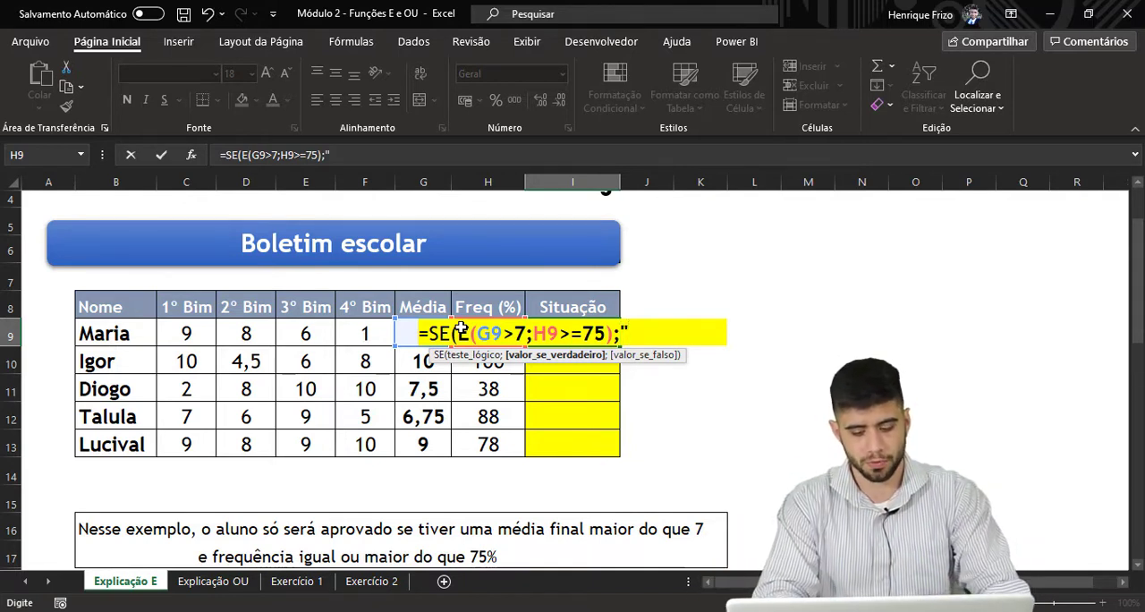
text(APROVADO")
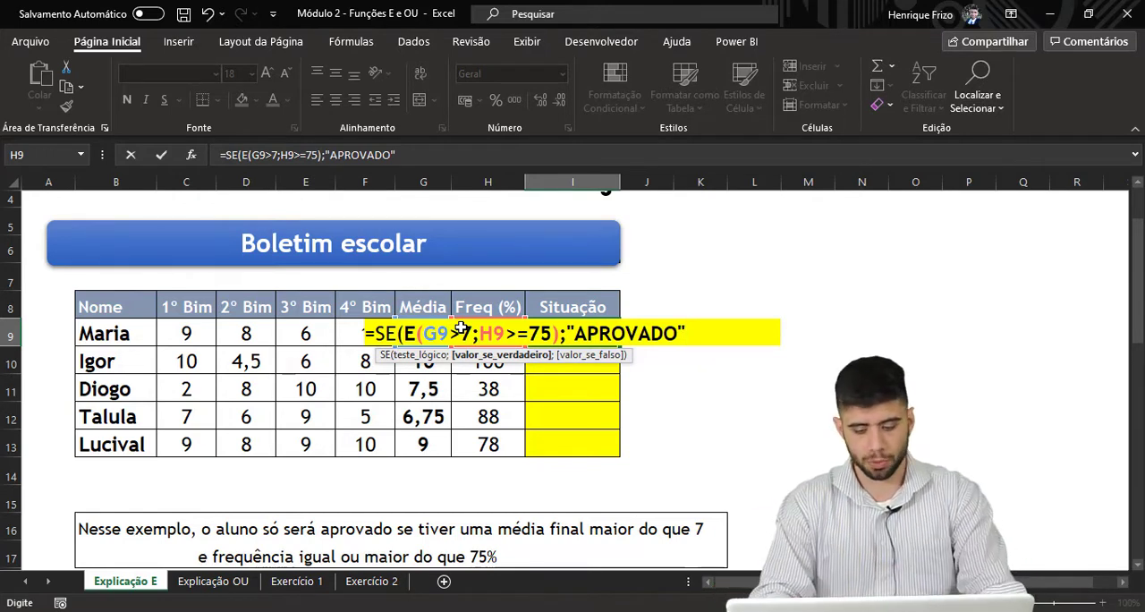
text(;)
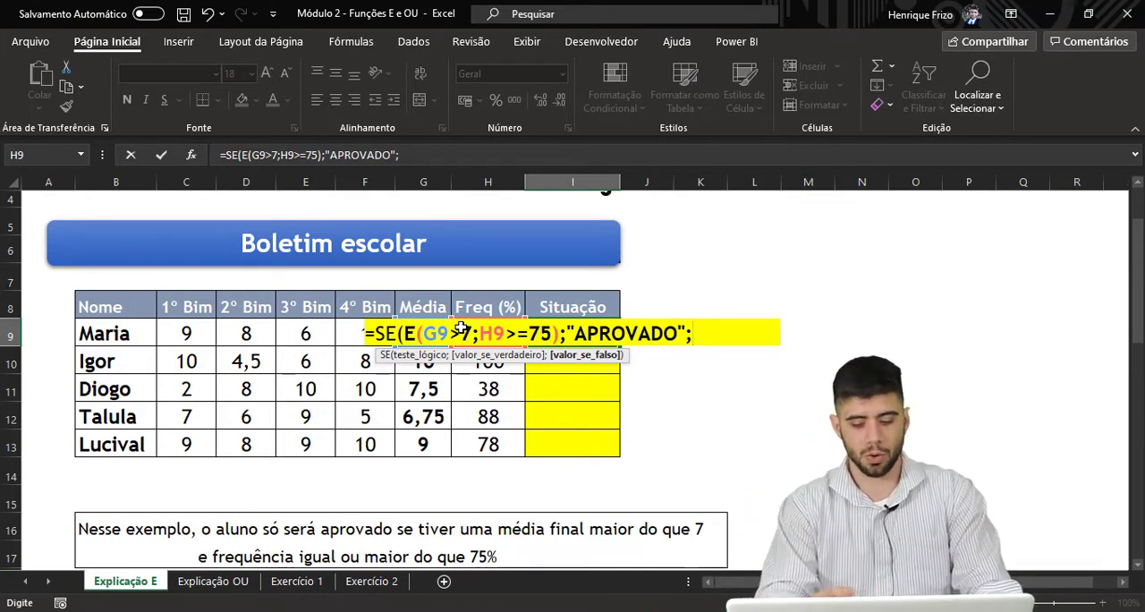
text(")
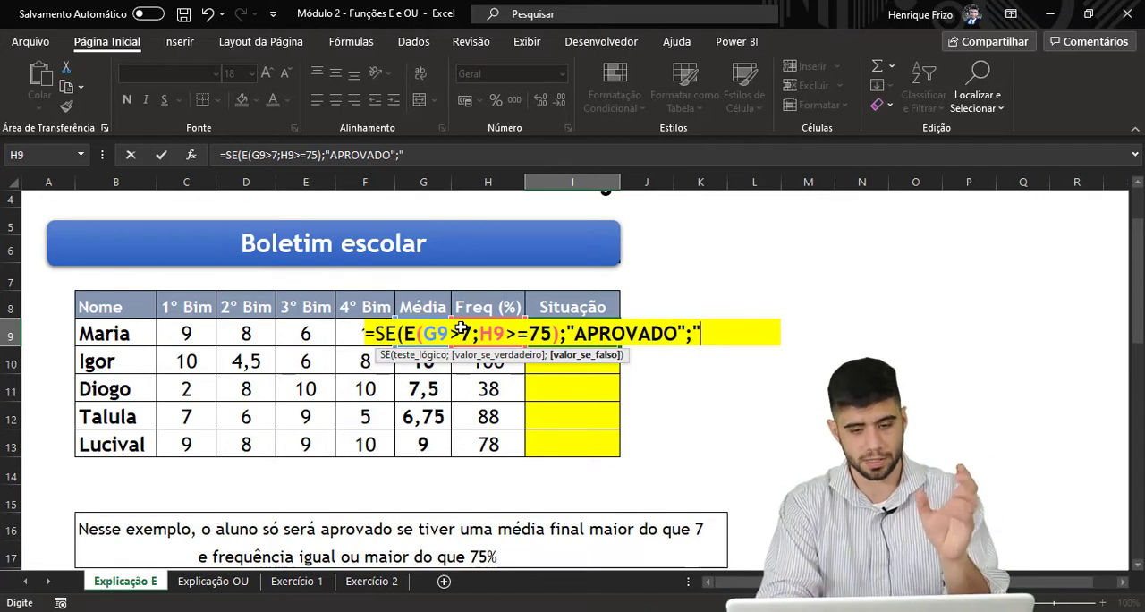
text(REPROVADO)
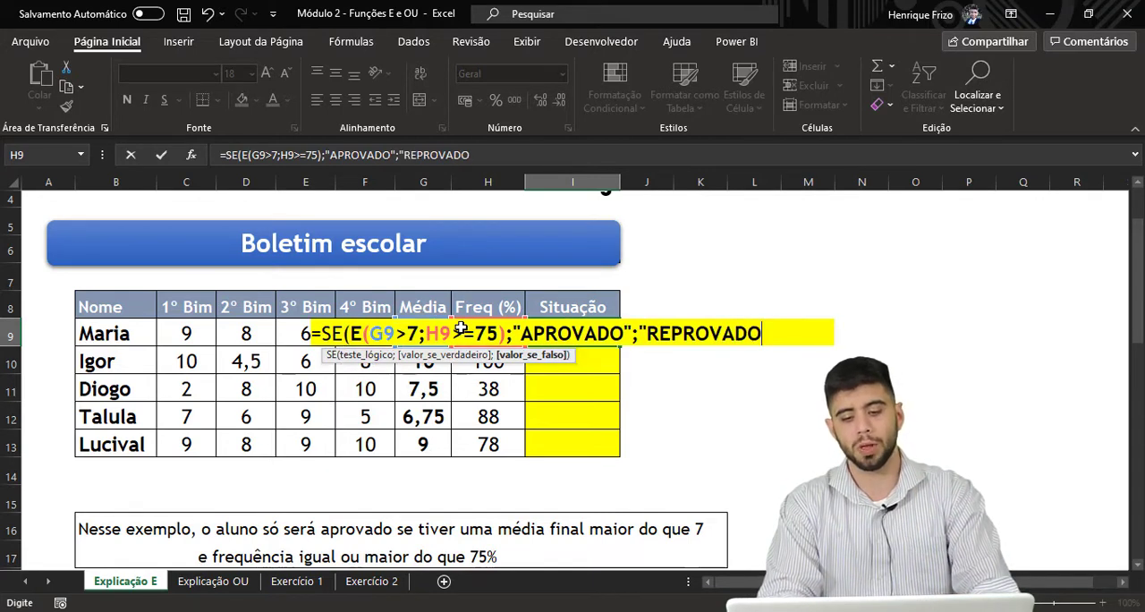
text("))
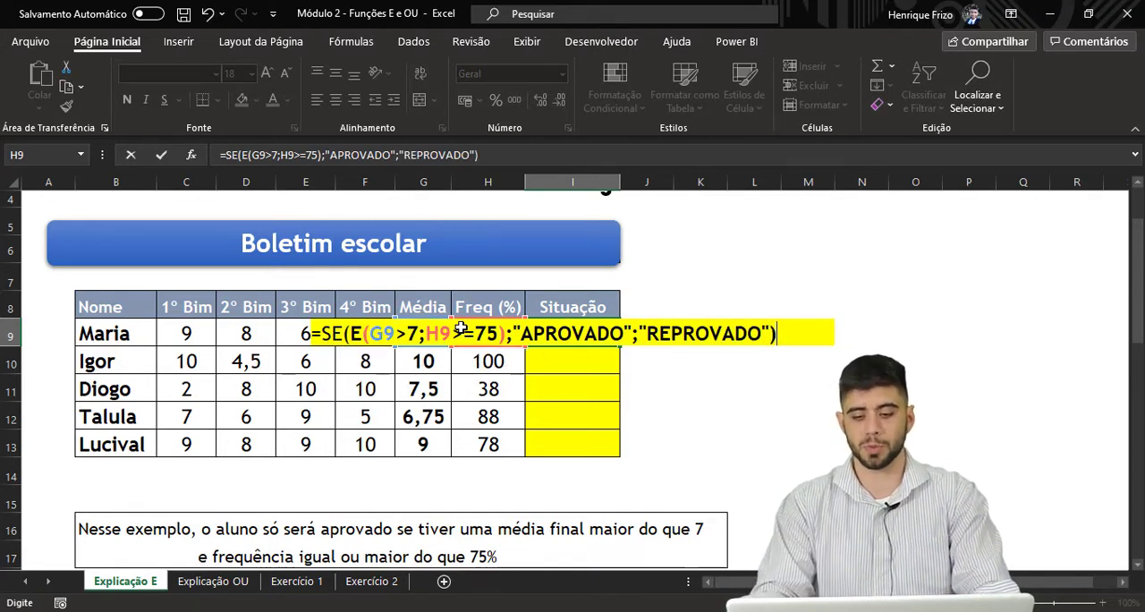
key(Return)
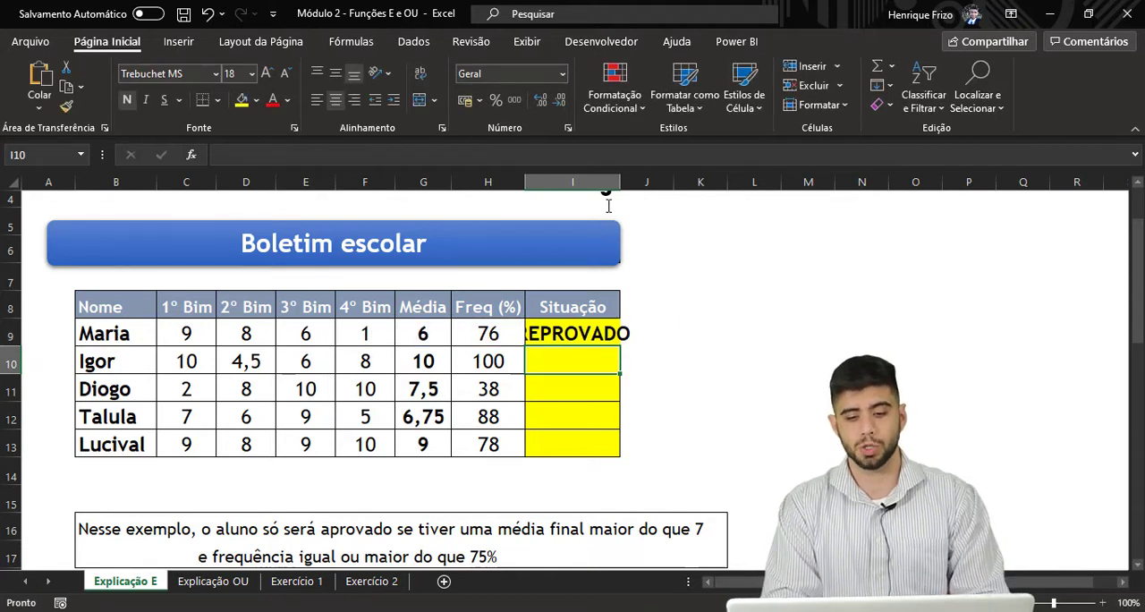
Autofit column I to its contents and fill the I9 formula down through I13, checking the copy in I10
double_click(617, 181)
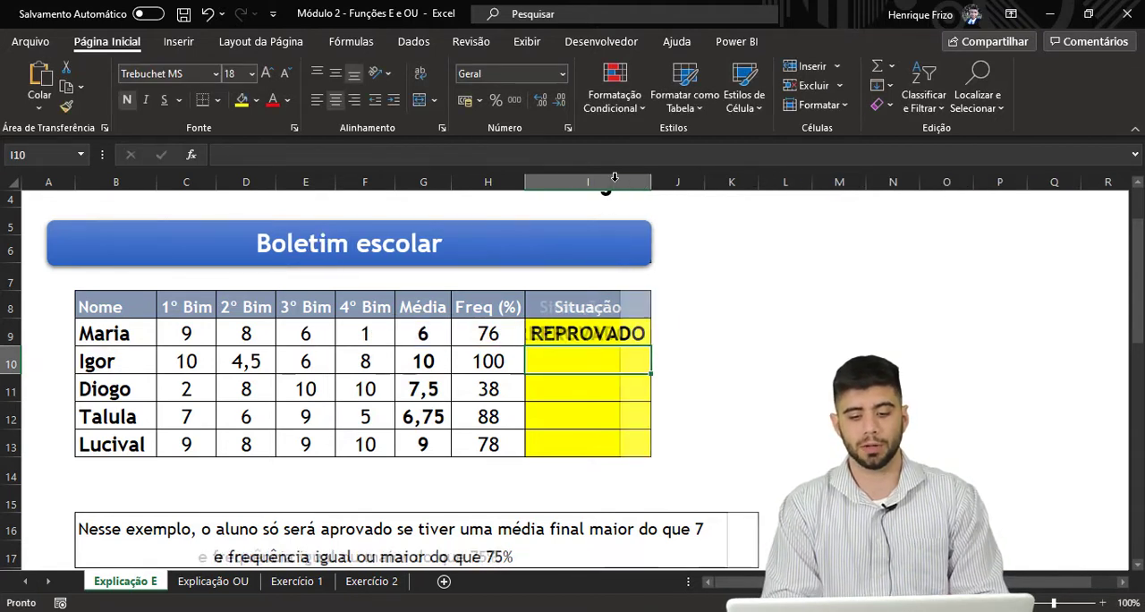
click(620, 334)
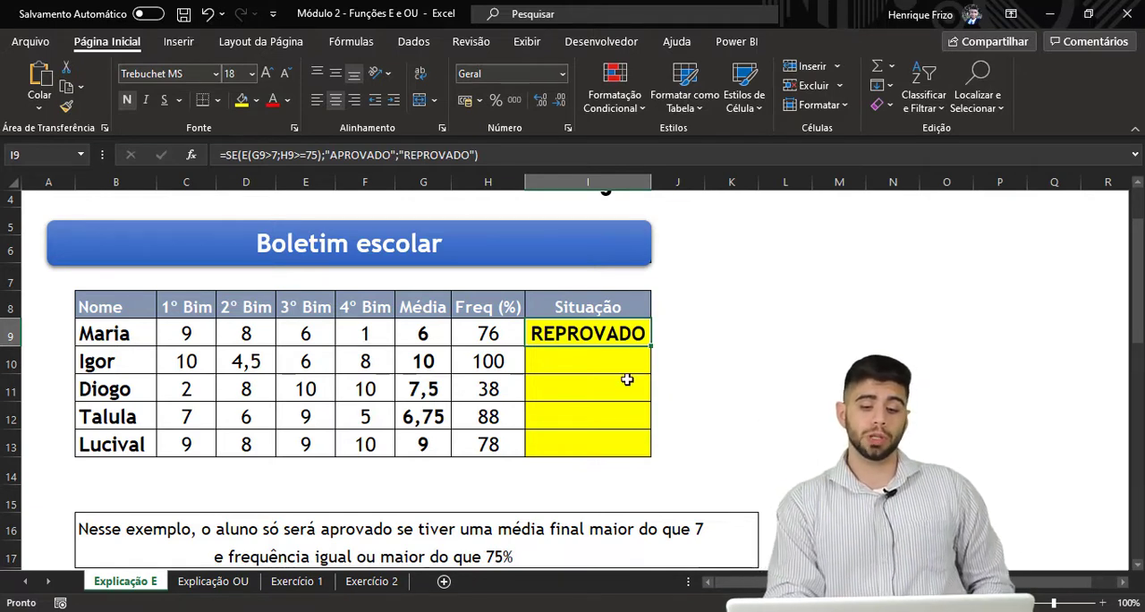
click(507, 334)
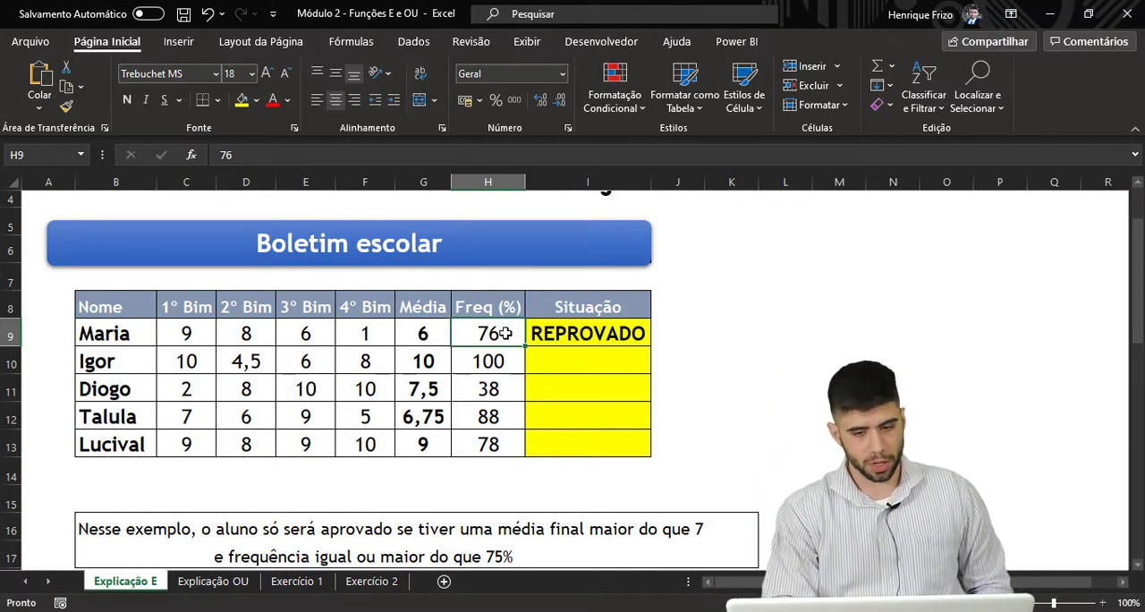
click(545, 328)
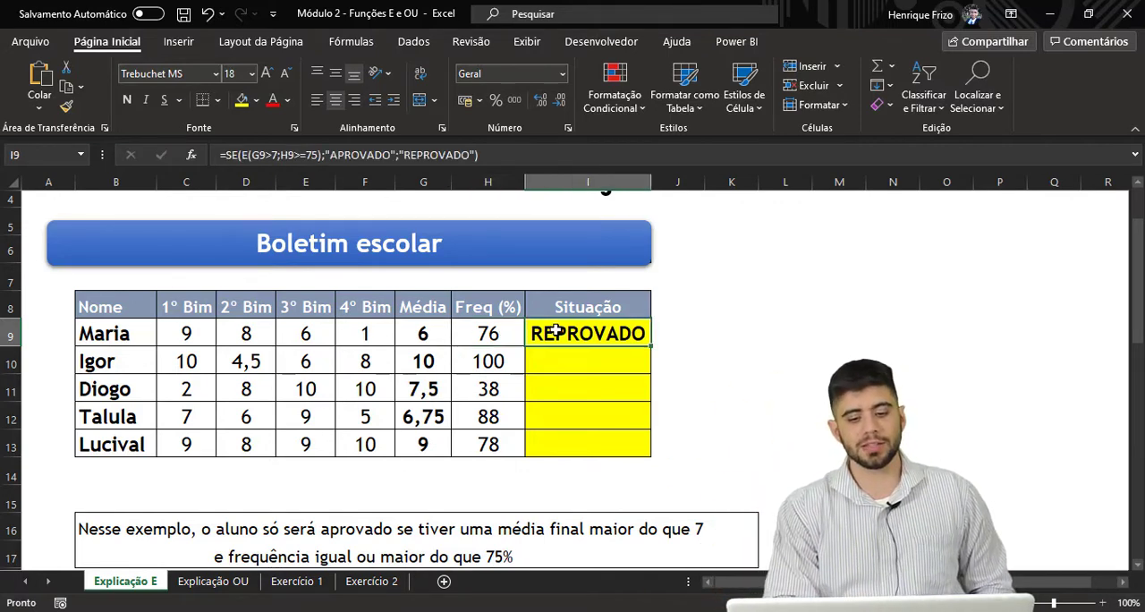
double_click(656, 344)
click(632, 335)
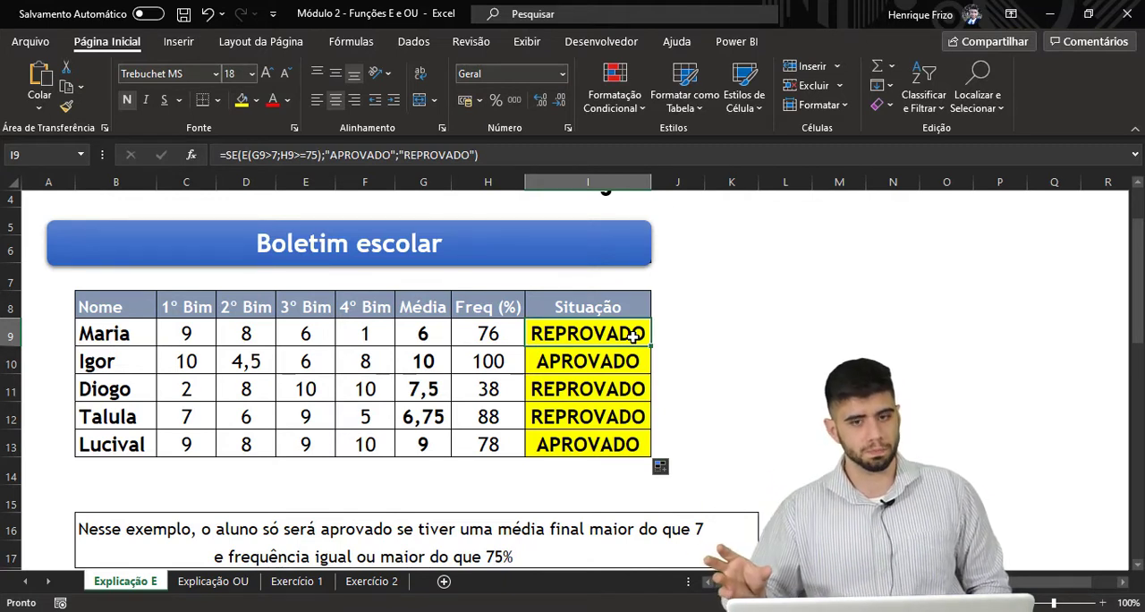
click(582, 364)
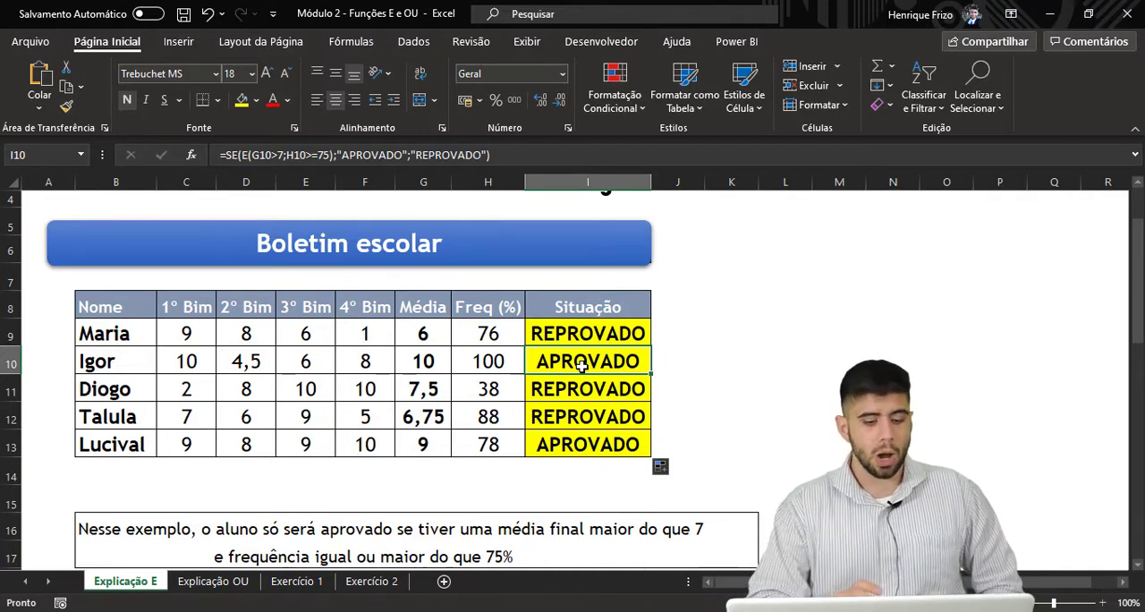
Select I9 on the Explicação OU sheet and compare that sheet's approval rules with those on Explicação E, ending on Explicação OU
click(190, 587)
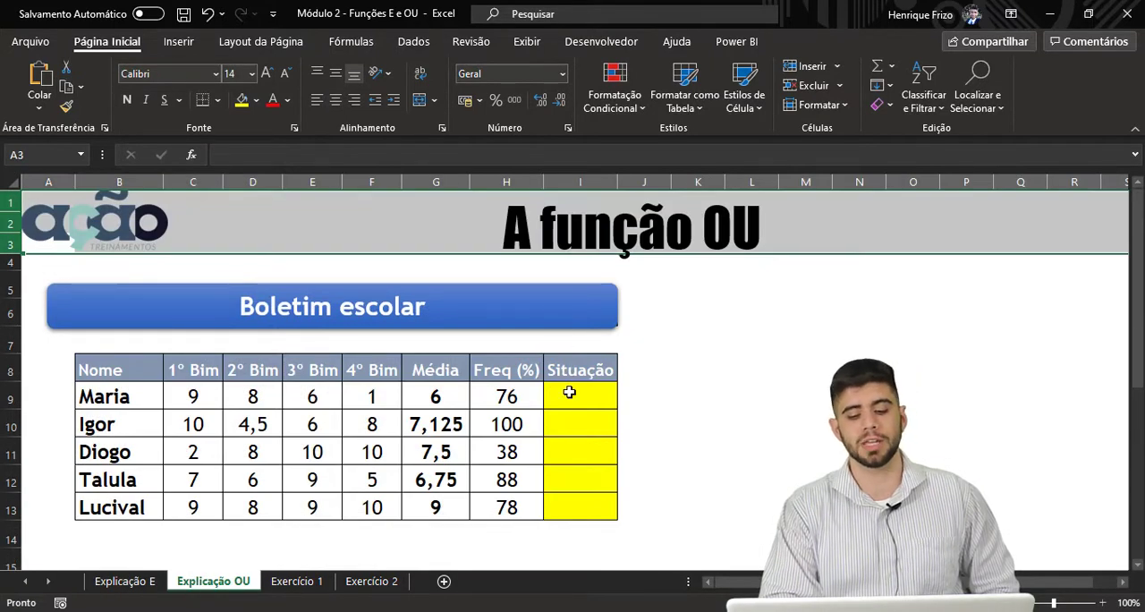
click(569, 392)
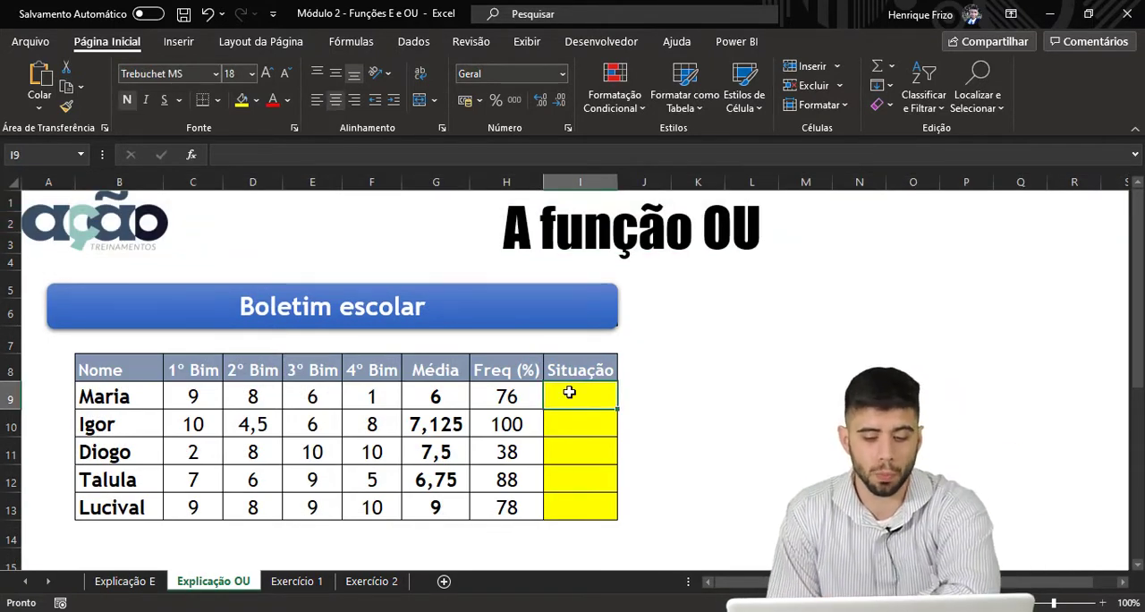
scroll(569, 392, down, 2)
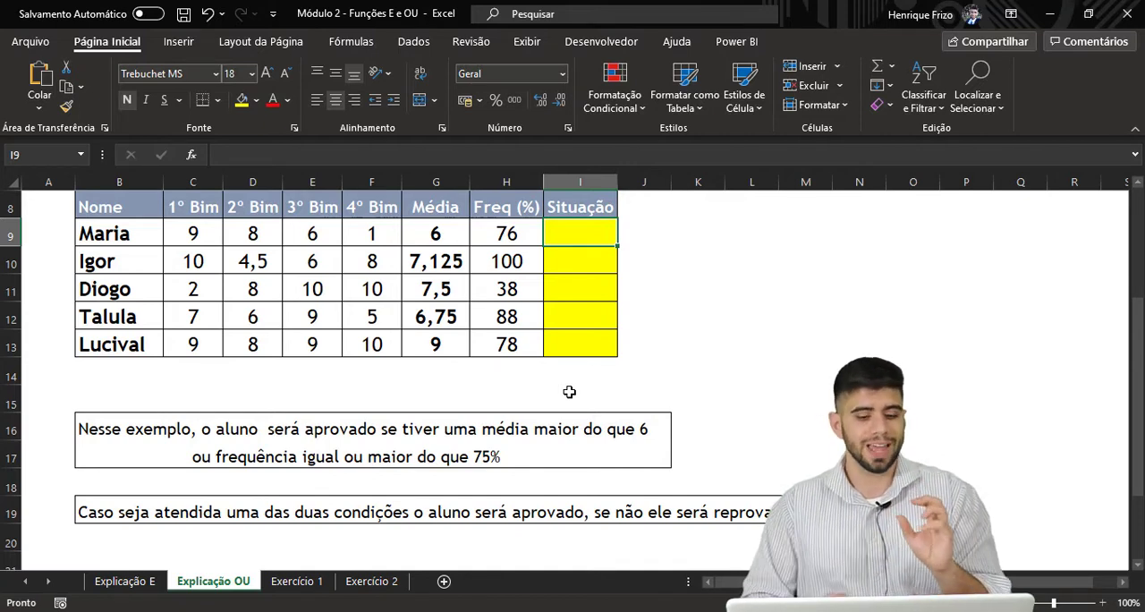
click(142, 581)
scroll(275, 470, down, 1)
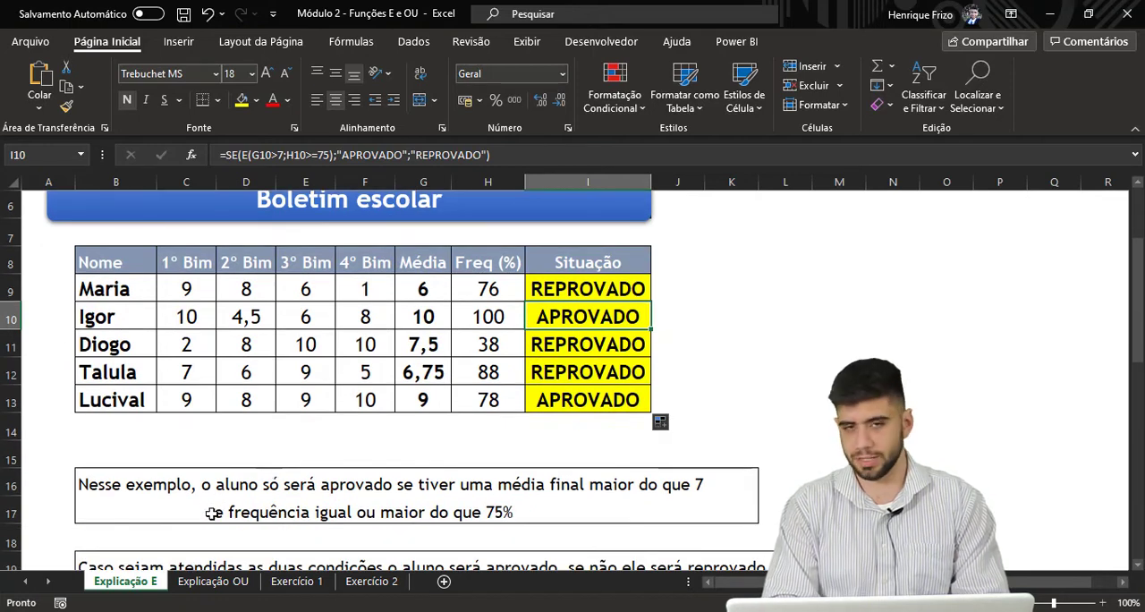
click(213, 581)
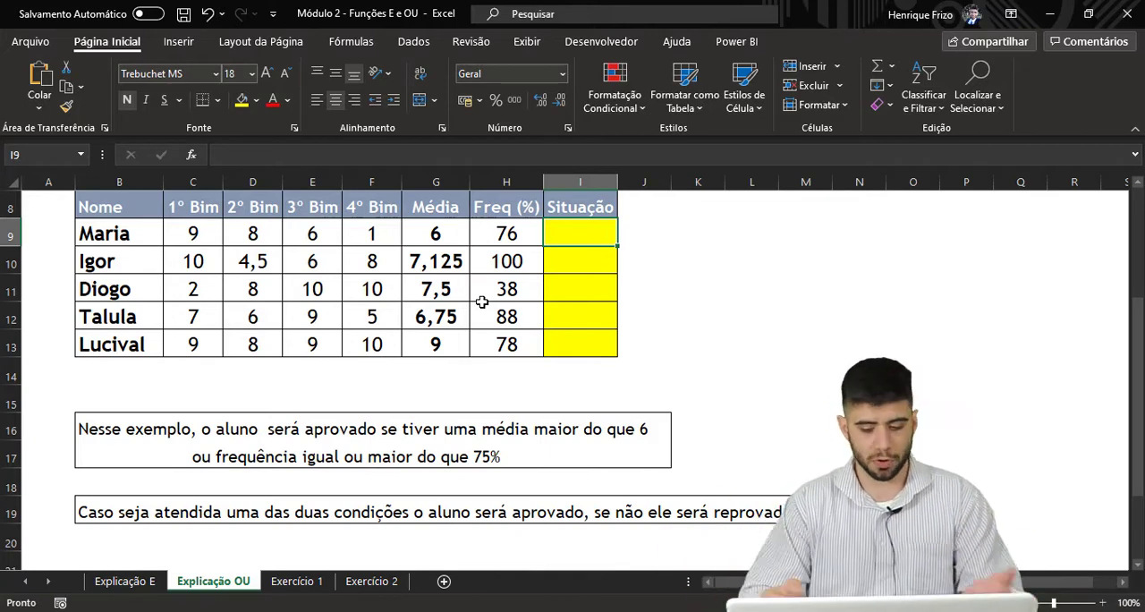
Start a formula in I9 with the OU function nested as the logical test of SE
text(=SE()
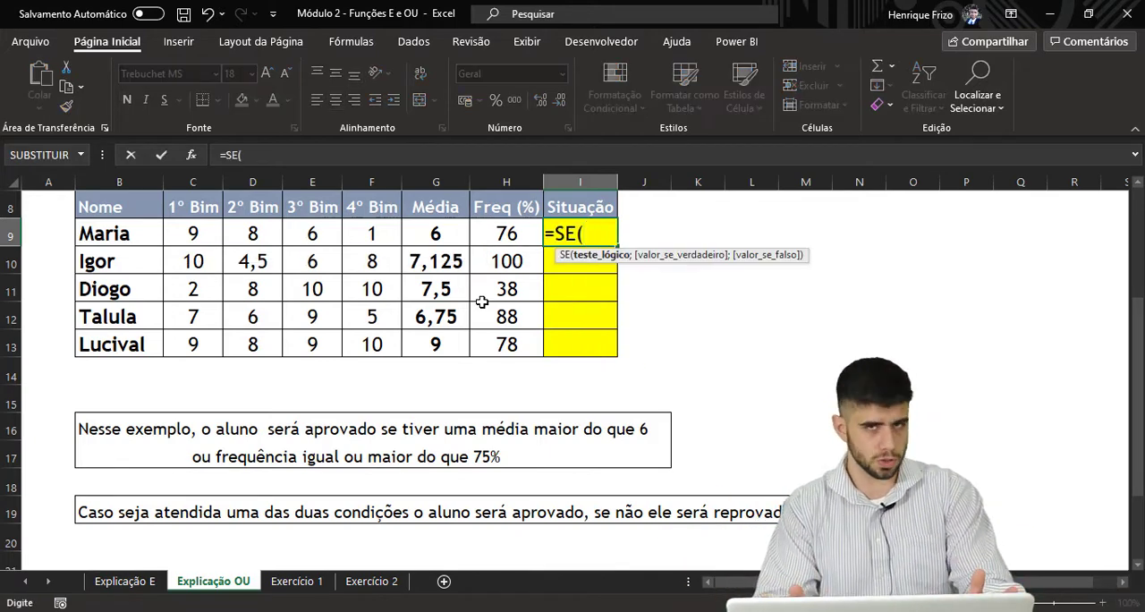
text(U()
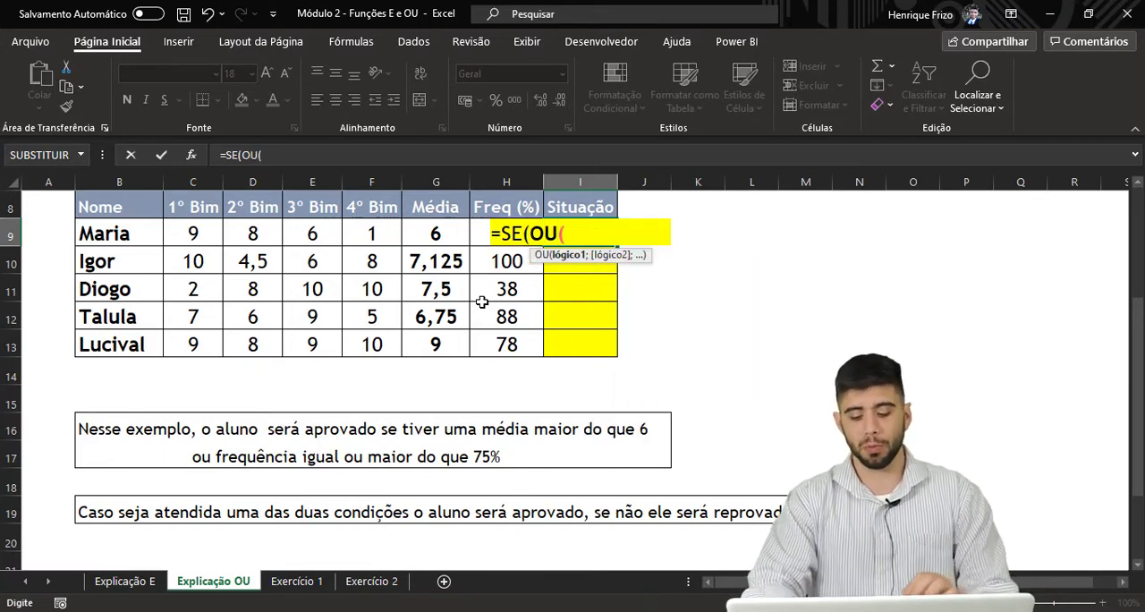
key(BackSpace)
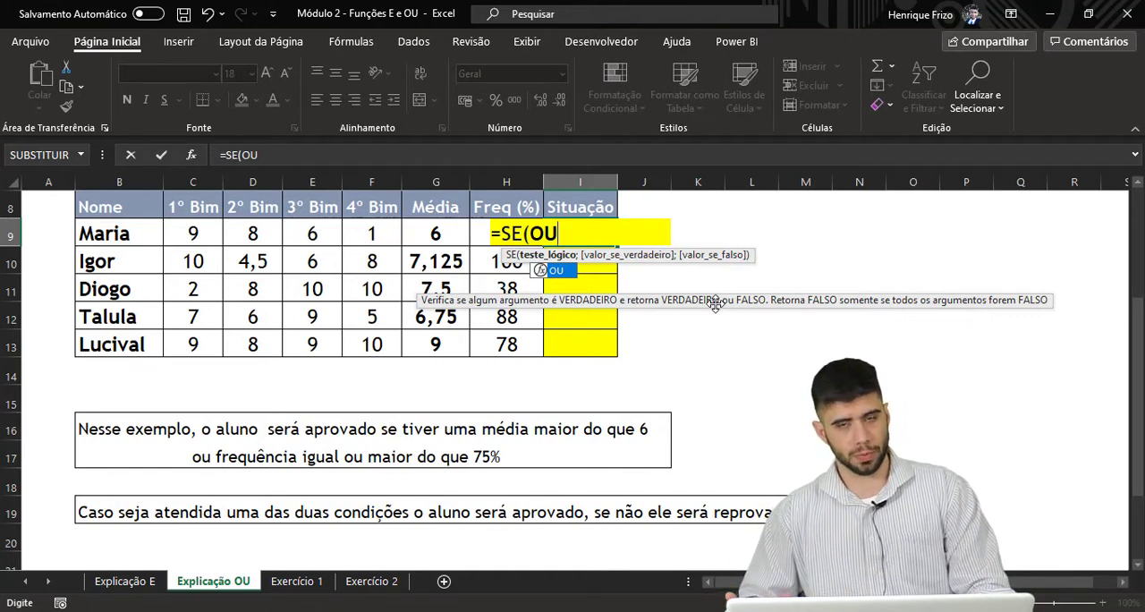
text(()
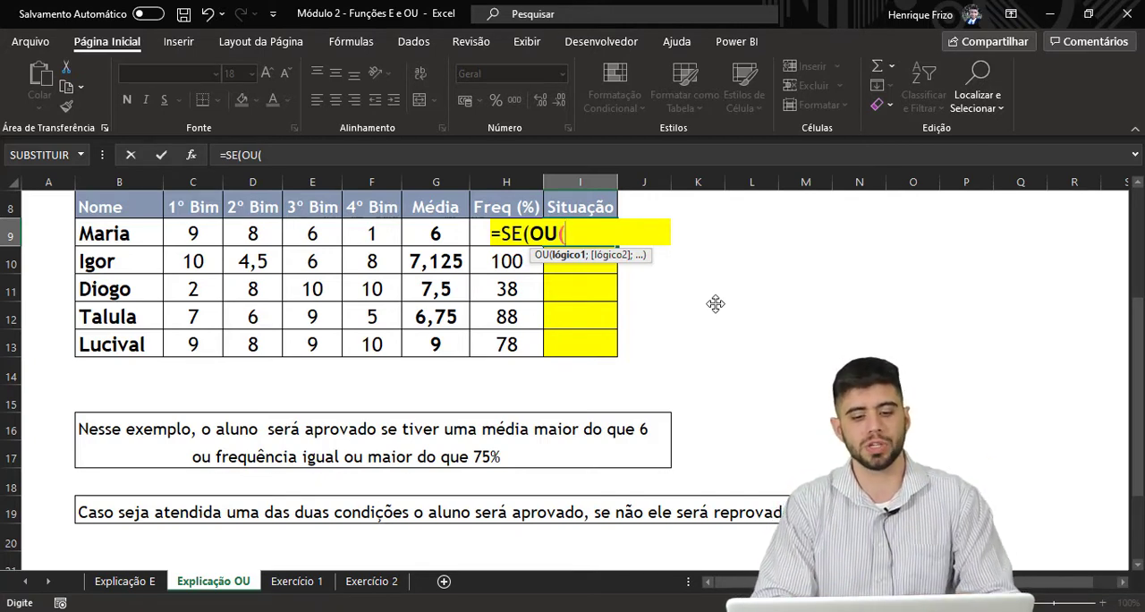
Add the conditions G9>6 and H9>75 to the OU function and close its parentheses
click(425, 233)
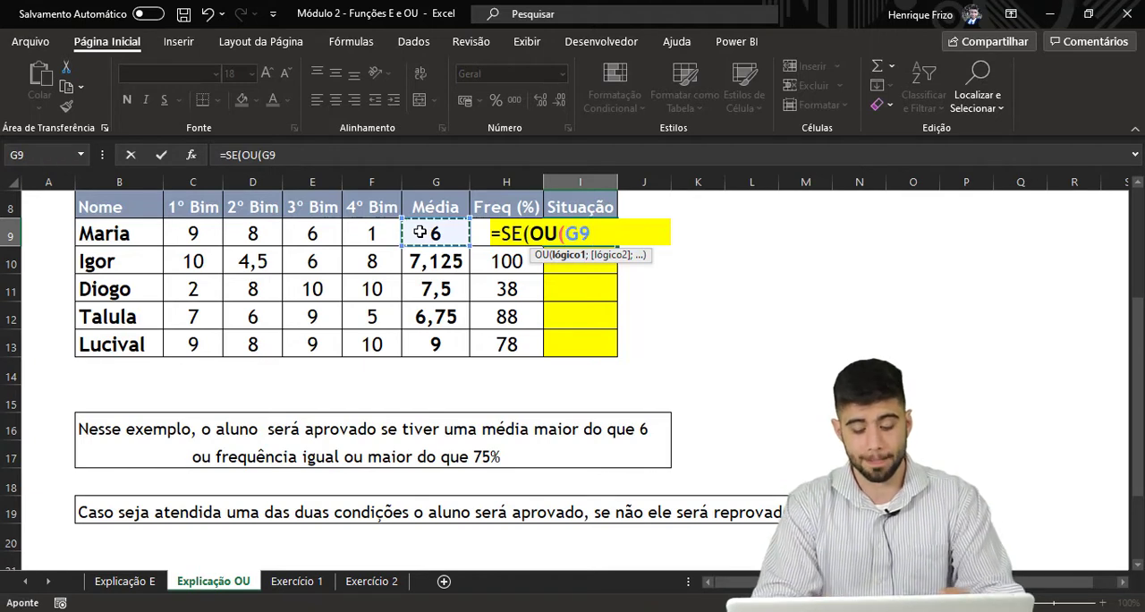
text(>)
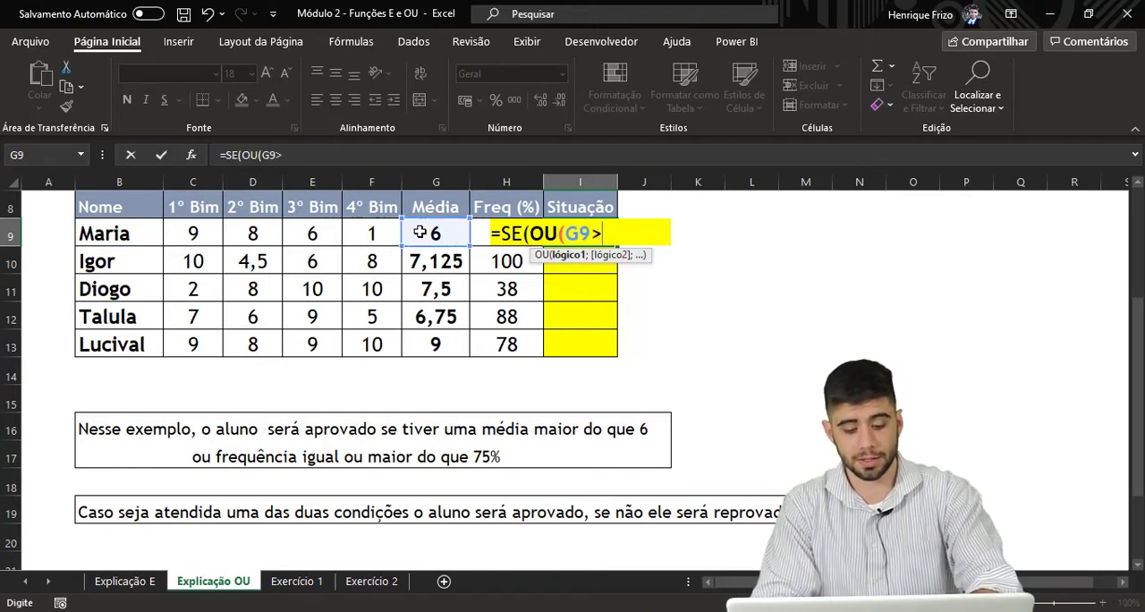
text(6)
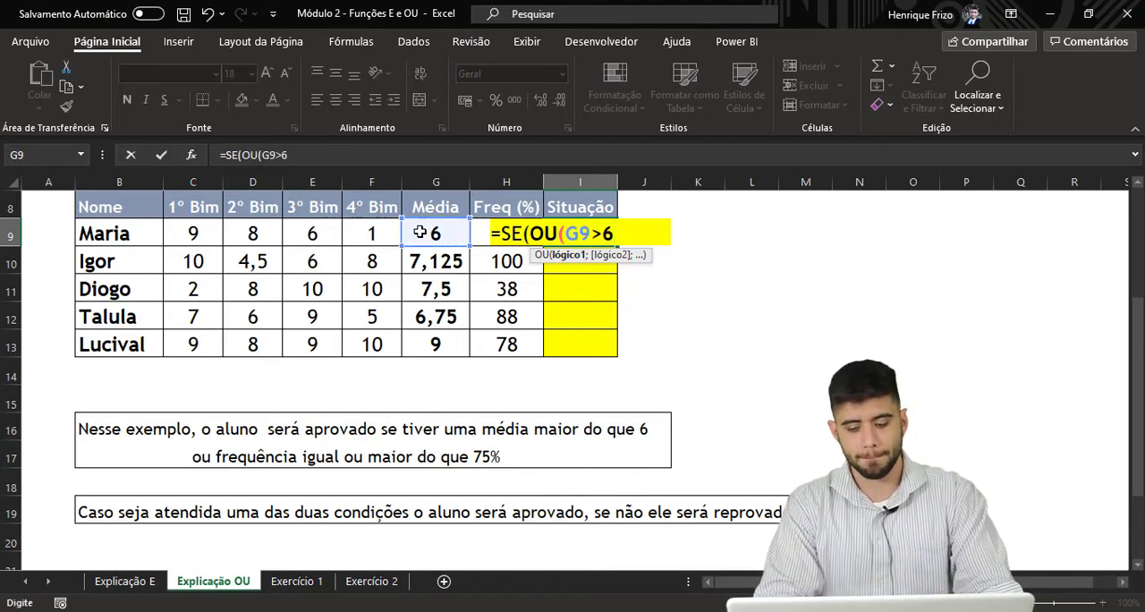
text(;)
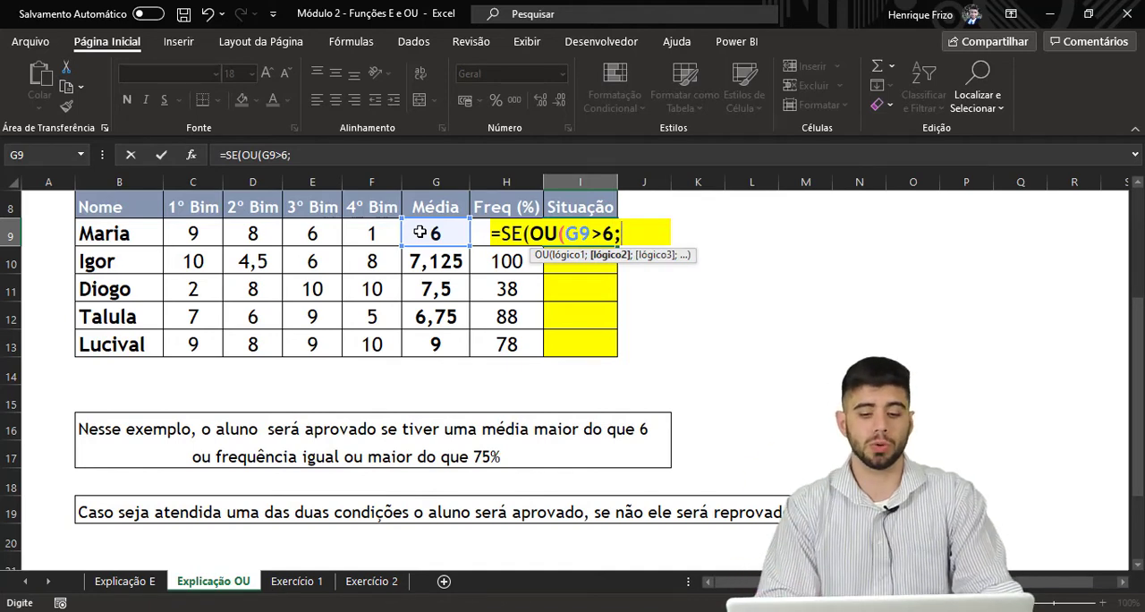
click(477, 234)
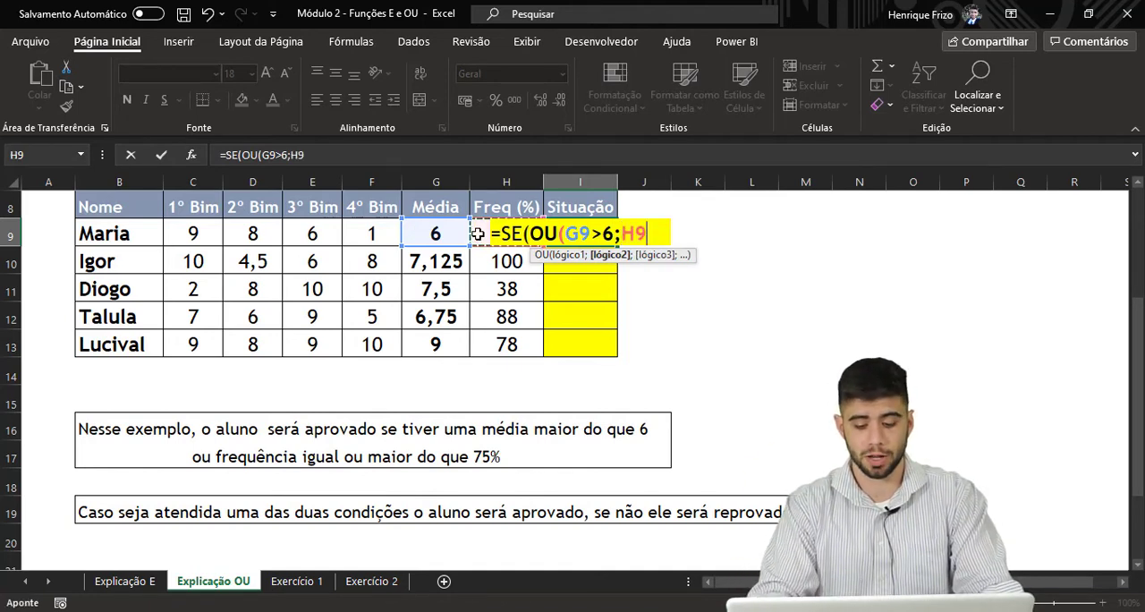
text(>75)
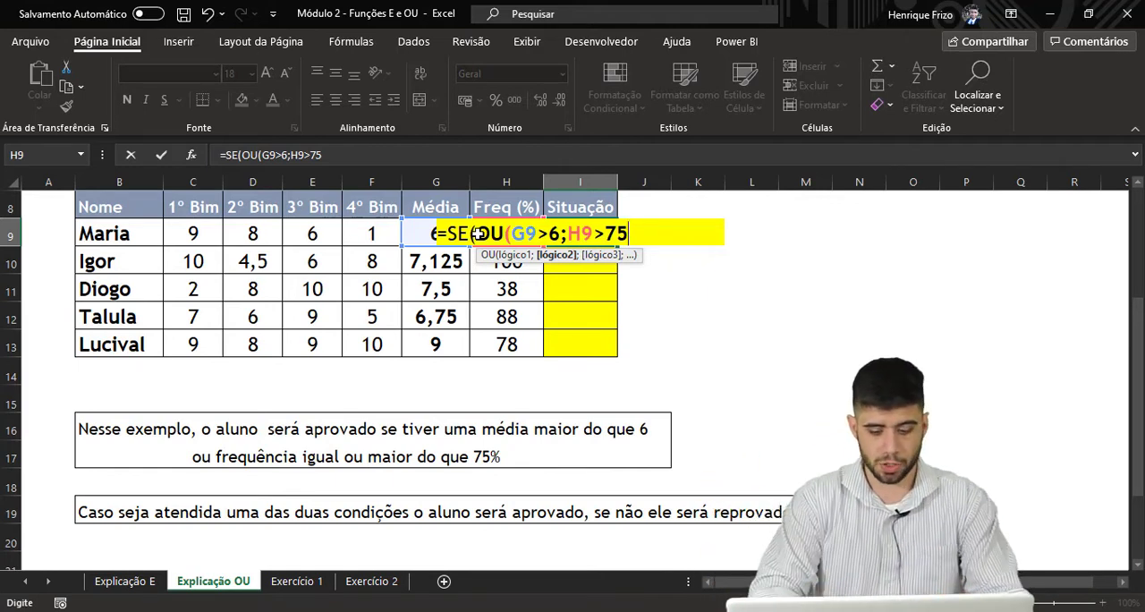
text();)
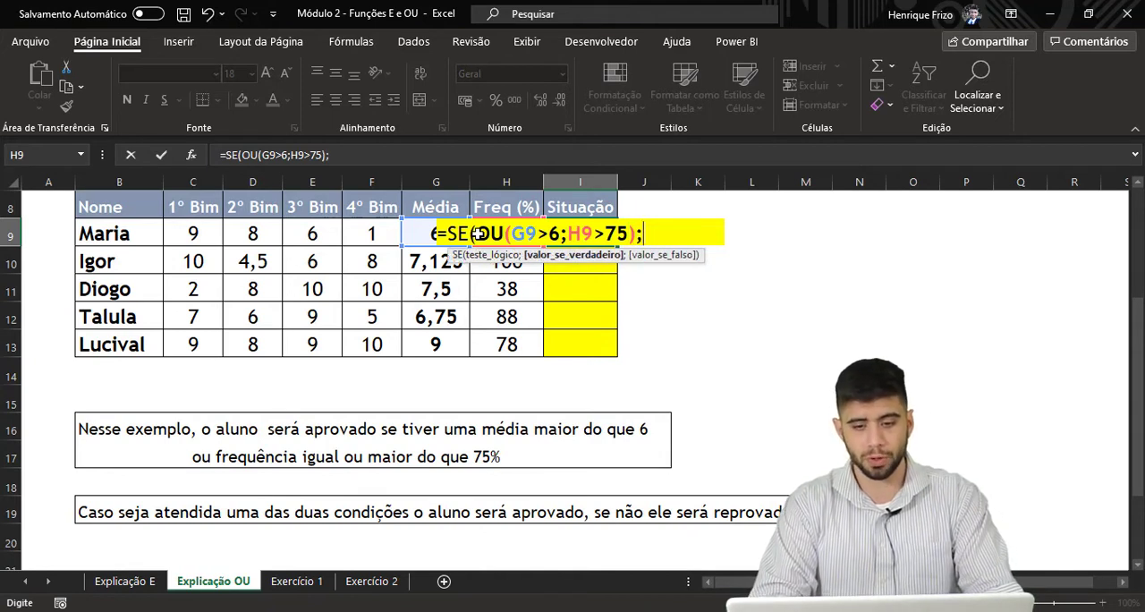
text("apro)
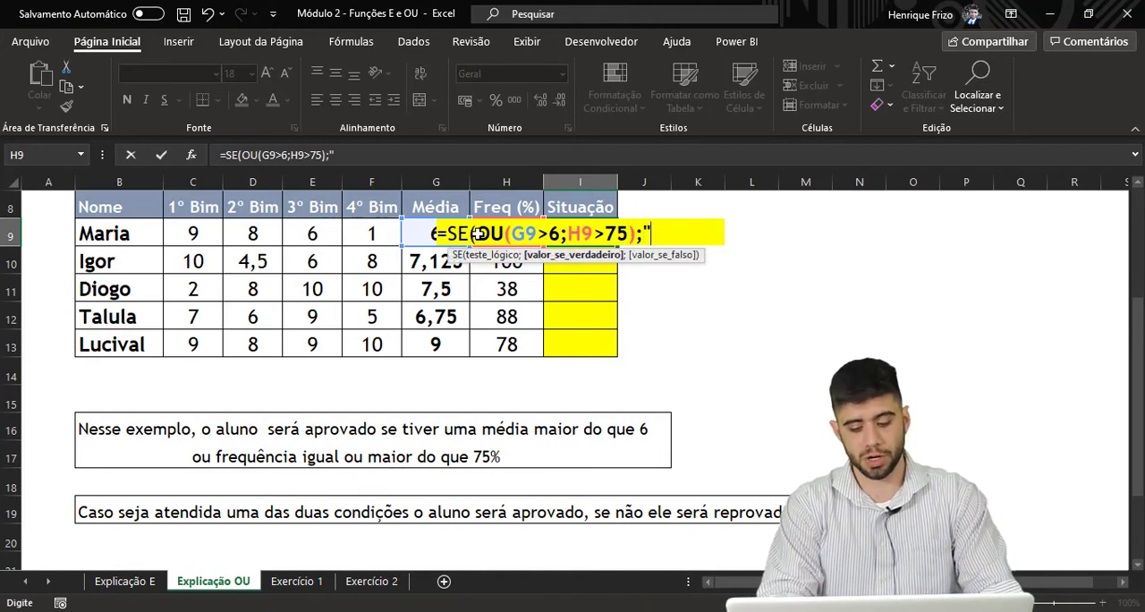
Complete the I9 formula with "APROVADO" if true and "REPROVADO" if false, and enter it
key(BackSpace)
key(BackSpace)
key(BackSpace)
key(BackSpace)
text(AP)
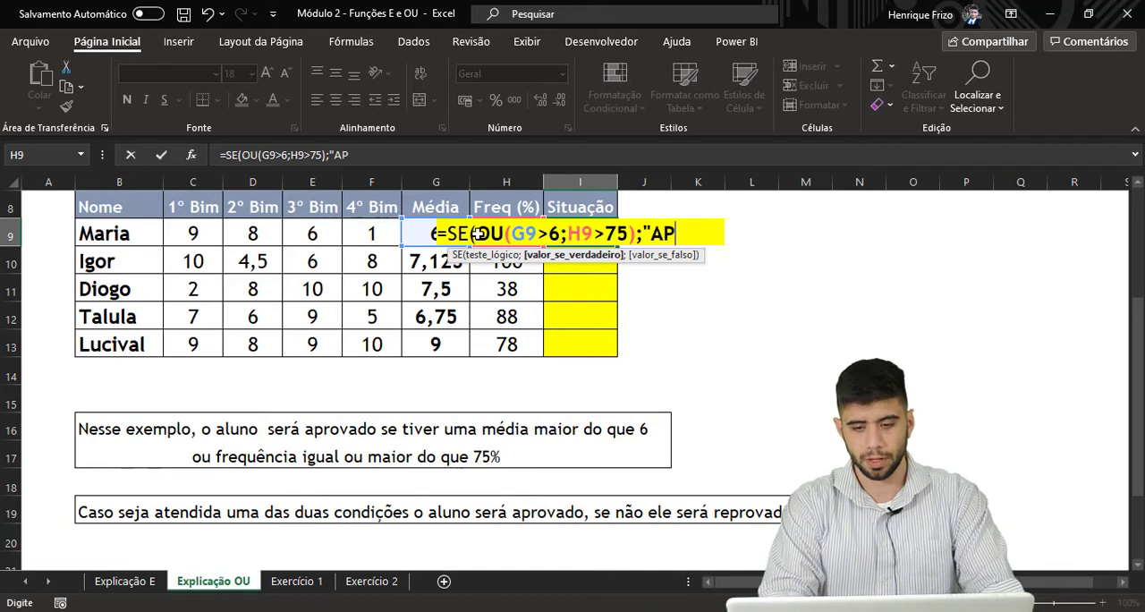
text(ROVADO";)
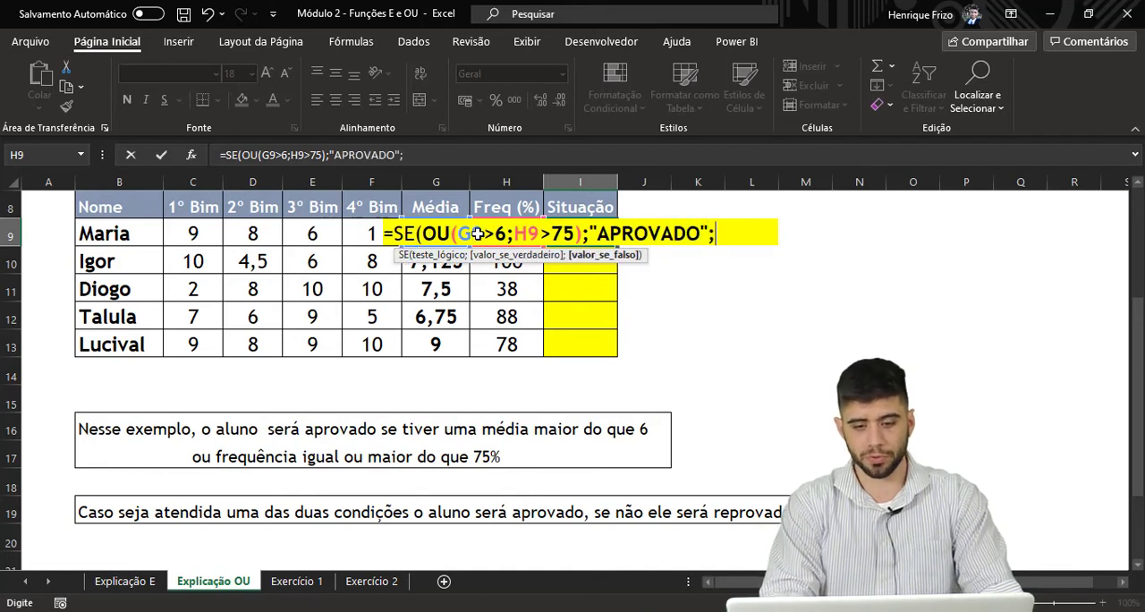
text("REPROVADO")
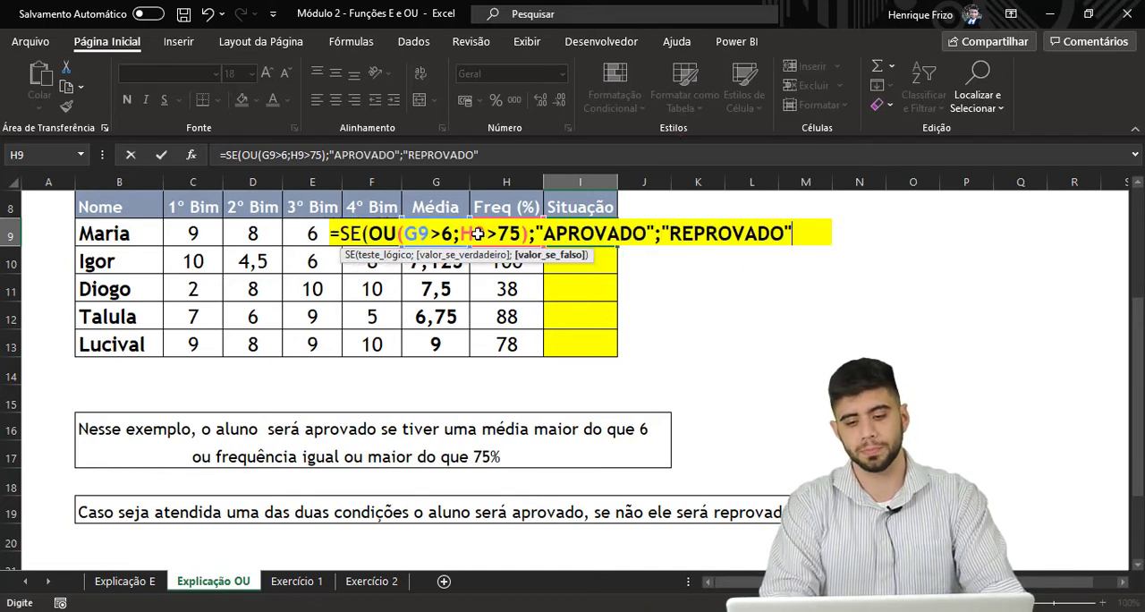
text())
key(Return)
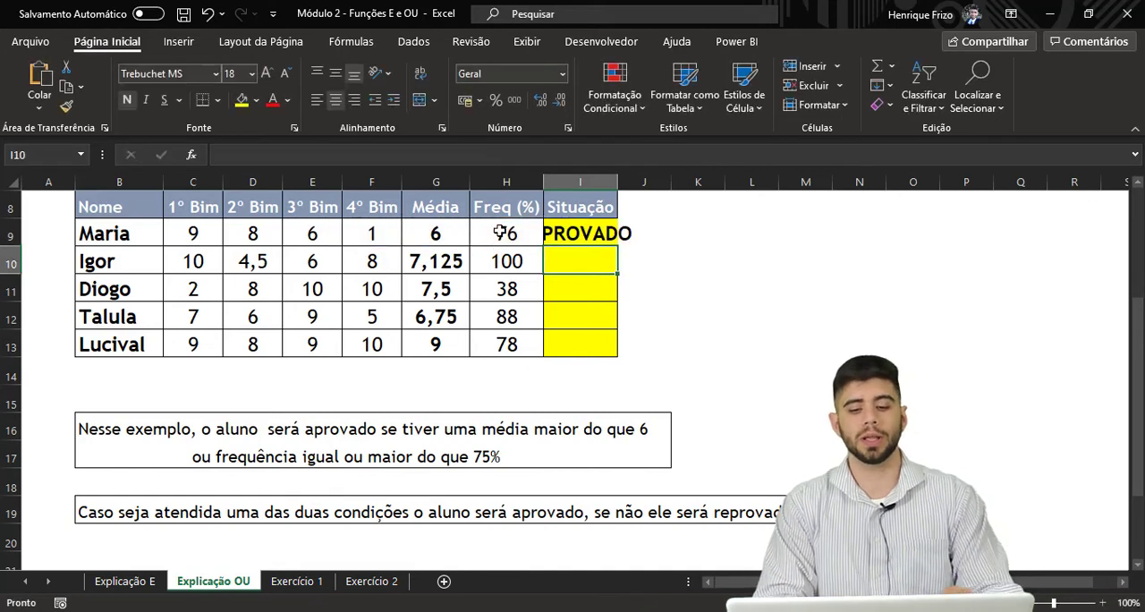
Autofit column I and fill the I9 formula down through I13, checking the result against the frequency and average in row 11
double_click(618, 175)
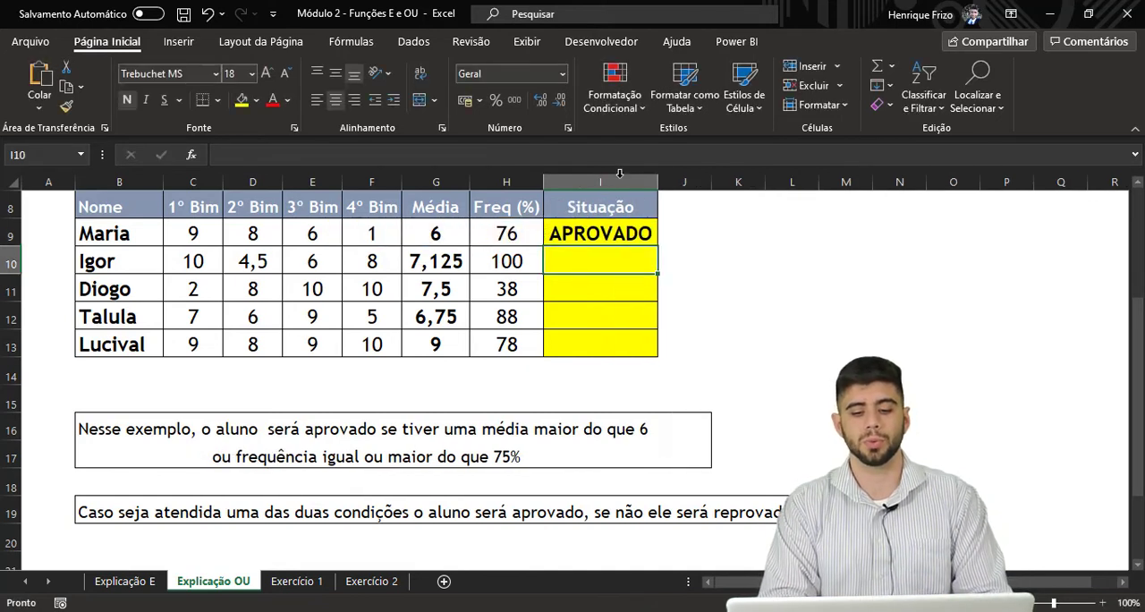
click(644, 233)
double_click(658, 247)
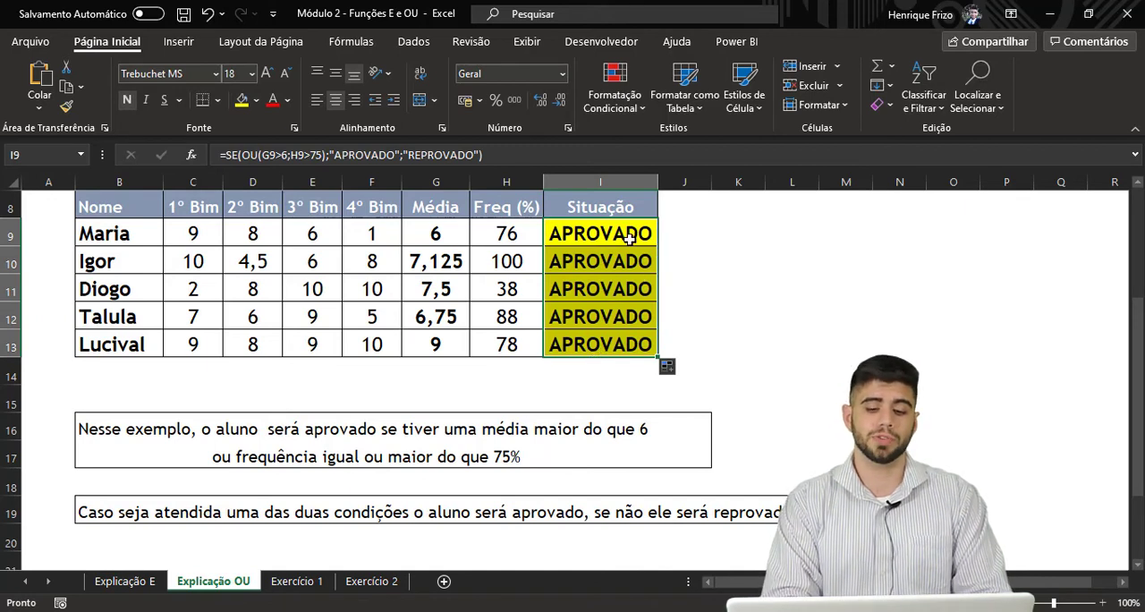
click(632, 231)
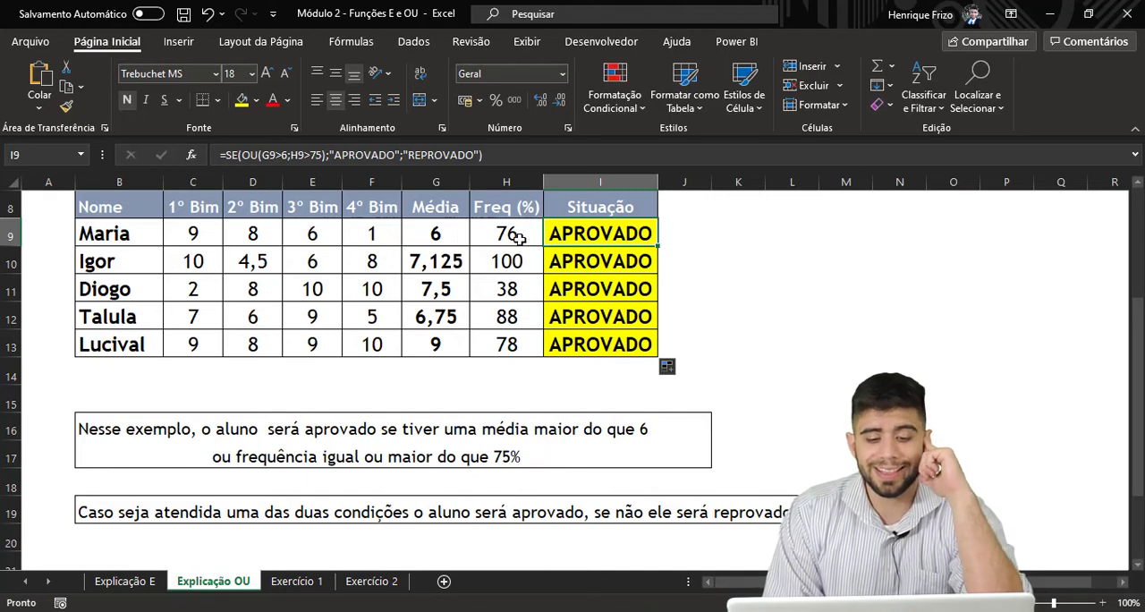
click(507, 293)
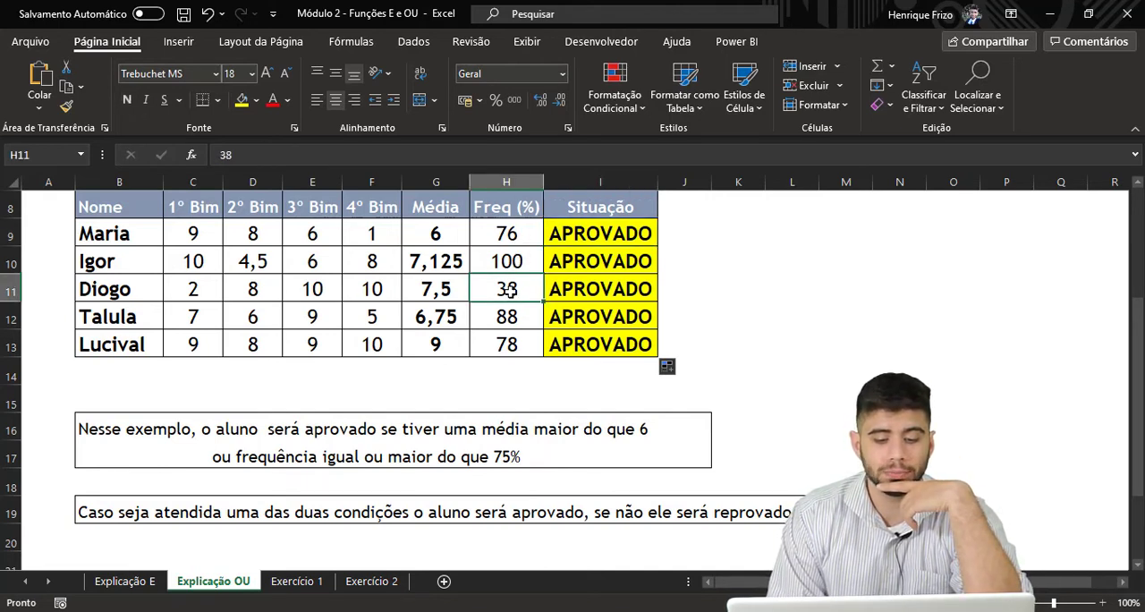
click(451, 289)
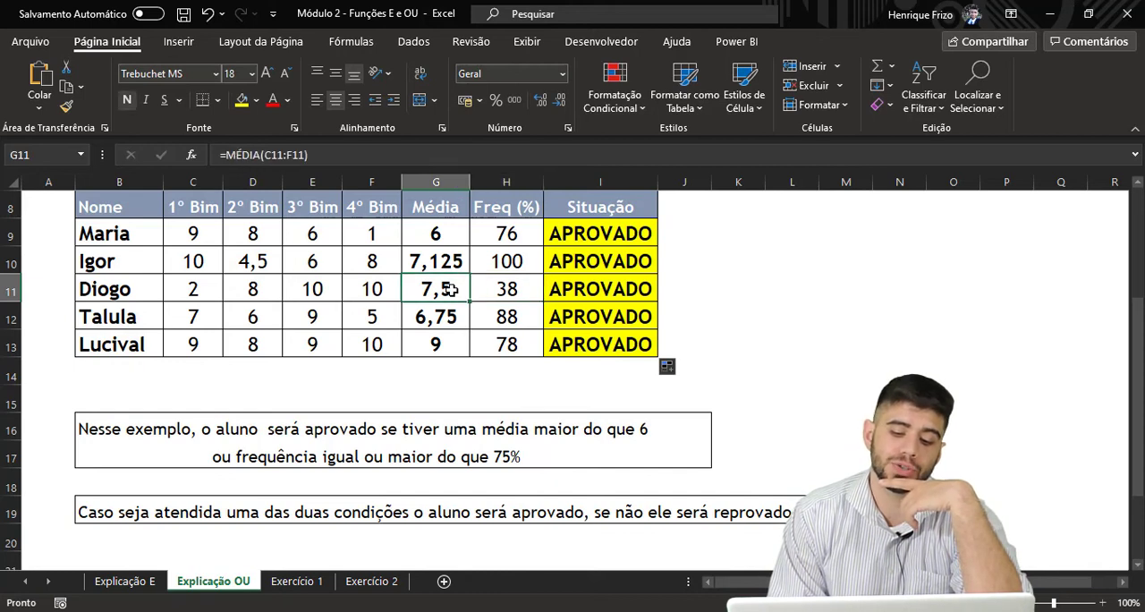